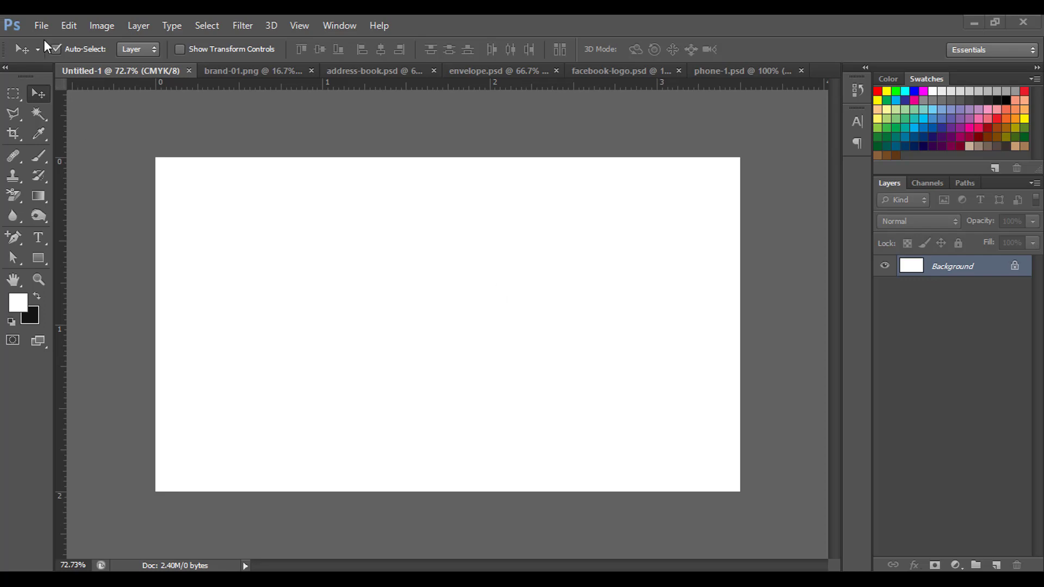
# - Create a white-background CMYK document, 3.5 × 2 inches at 300 ppi
pyautogui.click(41, 26)
pyautogui.click(60, 44)
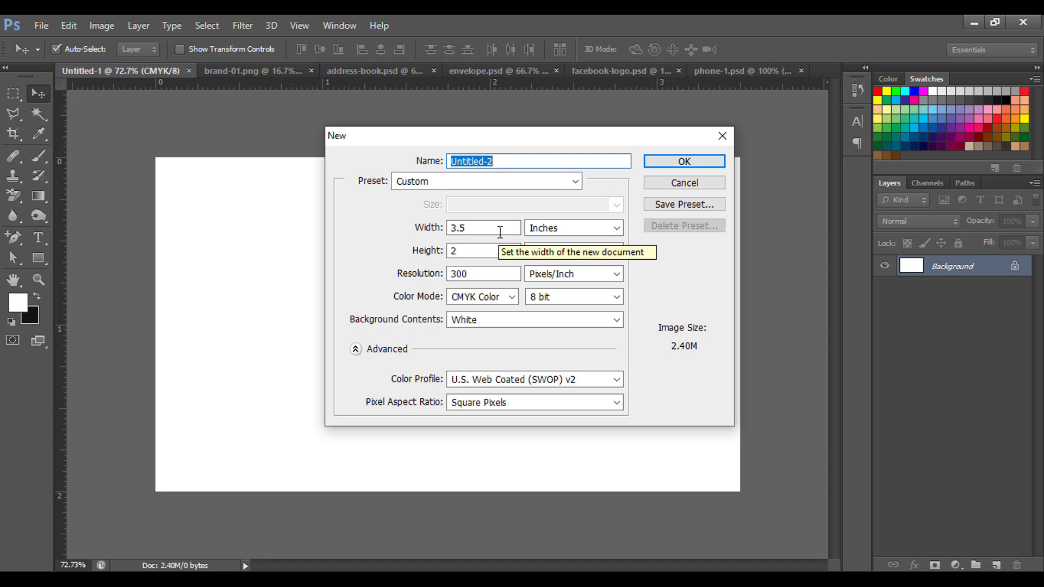
pyautogui.click(487, 251)
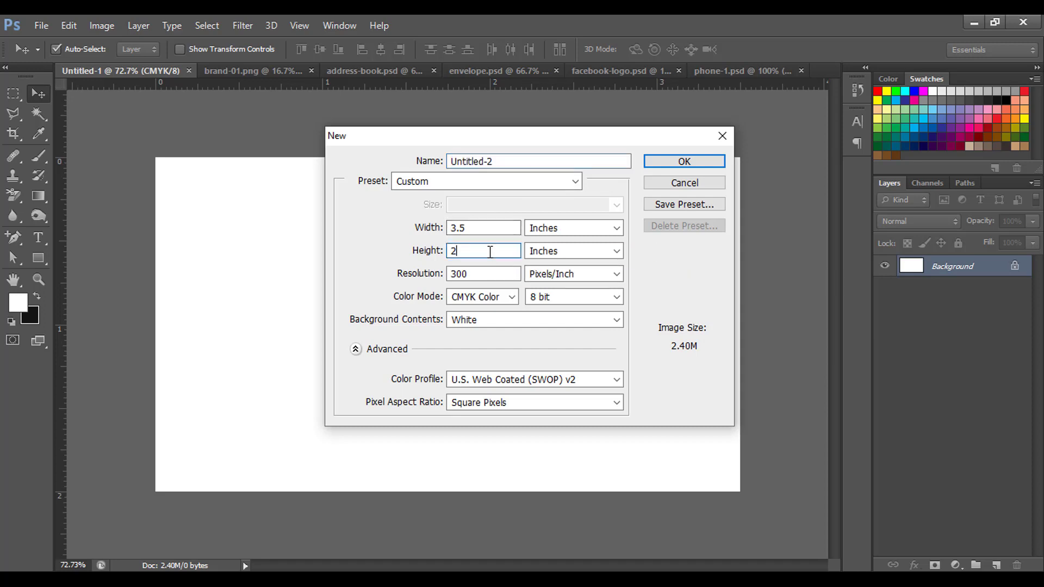
pyautogui.click(515, 273)
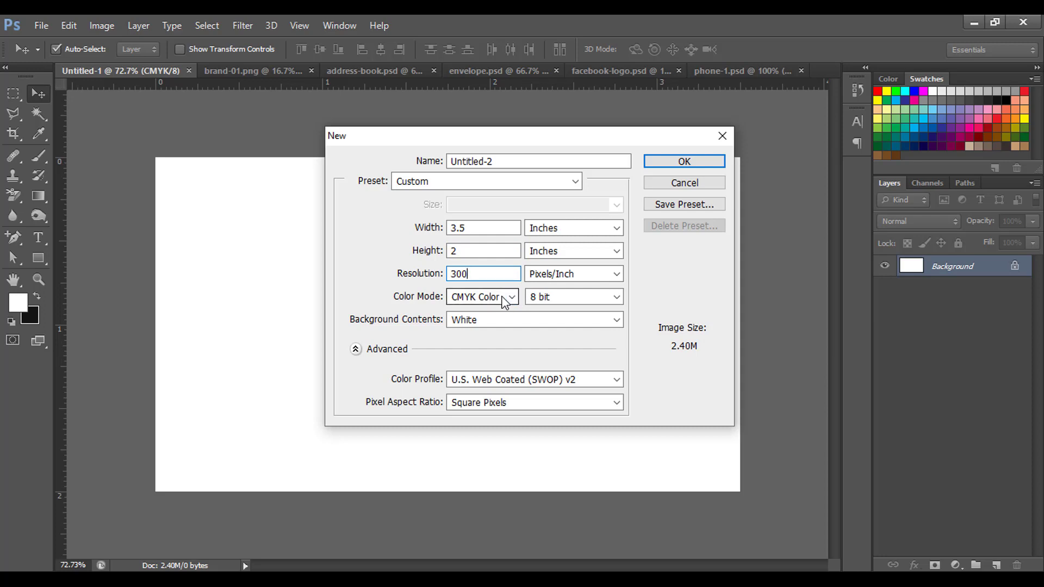
pyautogui.click(682, 162)
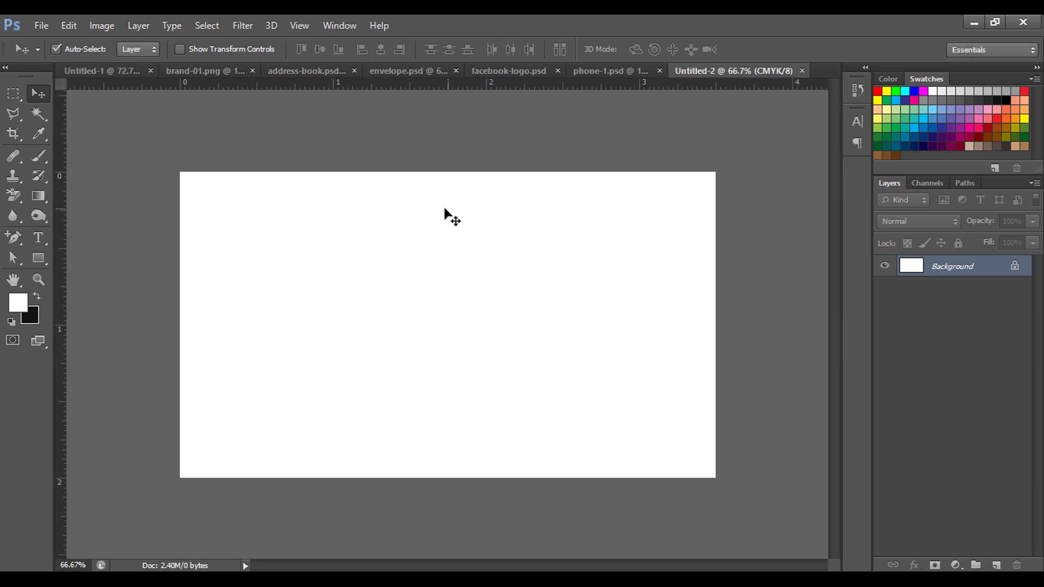
# - Close the extra Untitled-2 document to return to Untitled-1
pyautogui.click(802, 71)
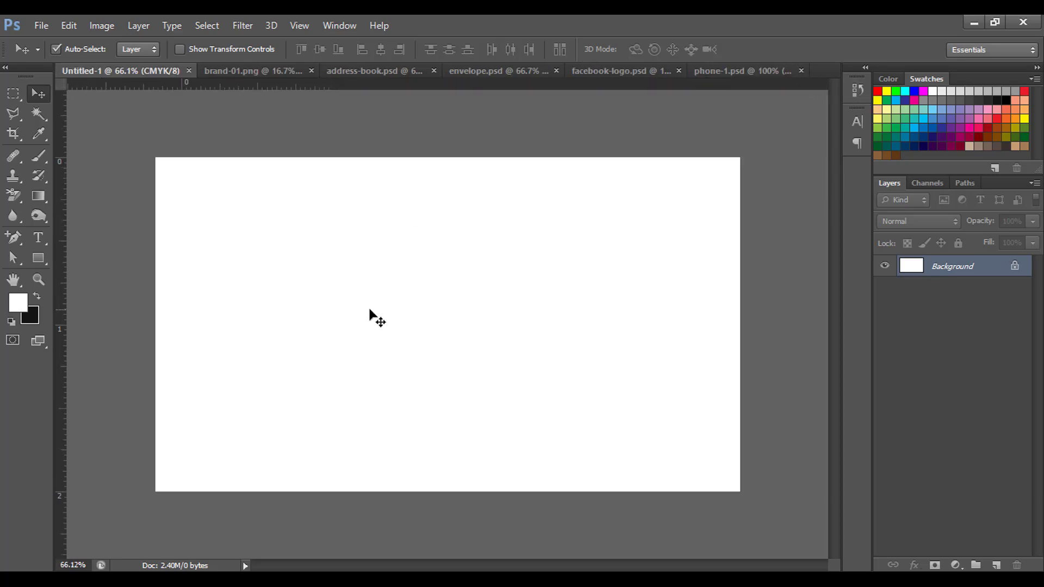
pyautogui.scroll(-2, 373, 315)
pyautogui.scroll(1, 380, 314)
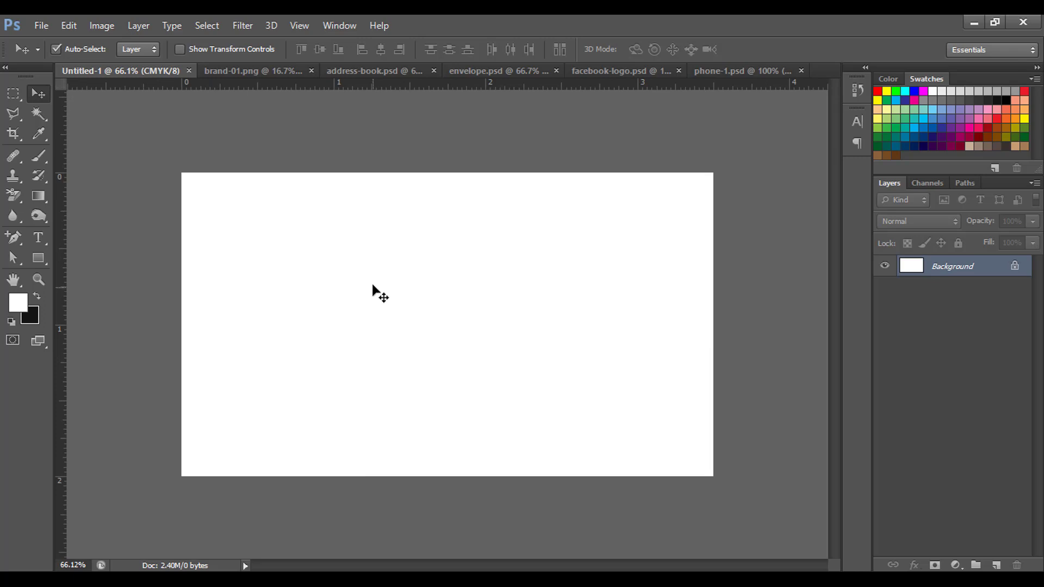
# - Set the background colour to dark grey #383a38 and fill the card with it
pyautogui.click(34, 316)
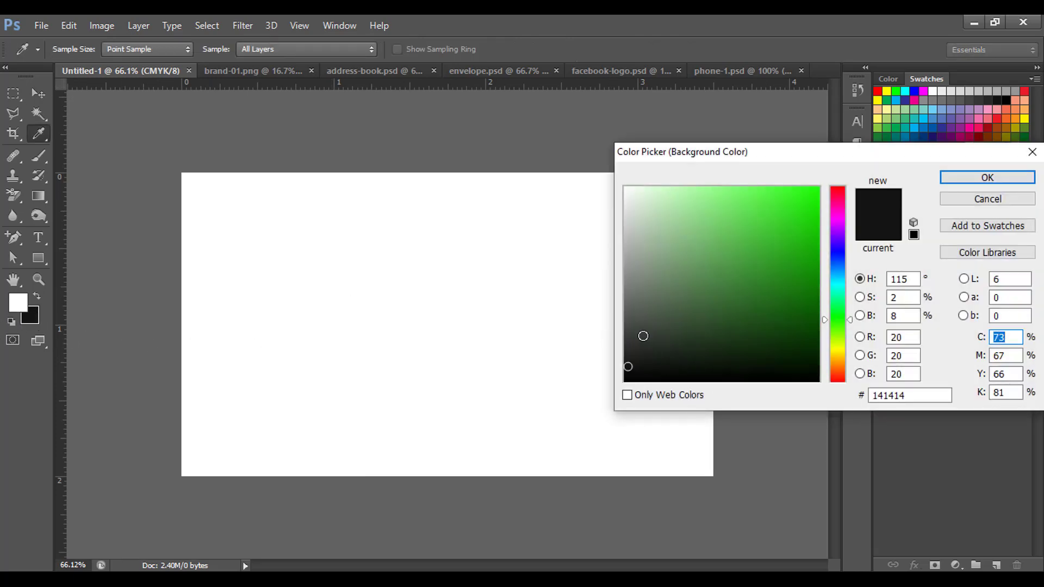
pyautogui.click(631, 335)
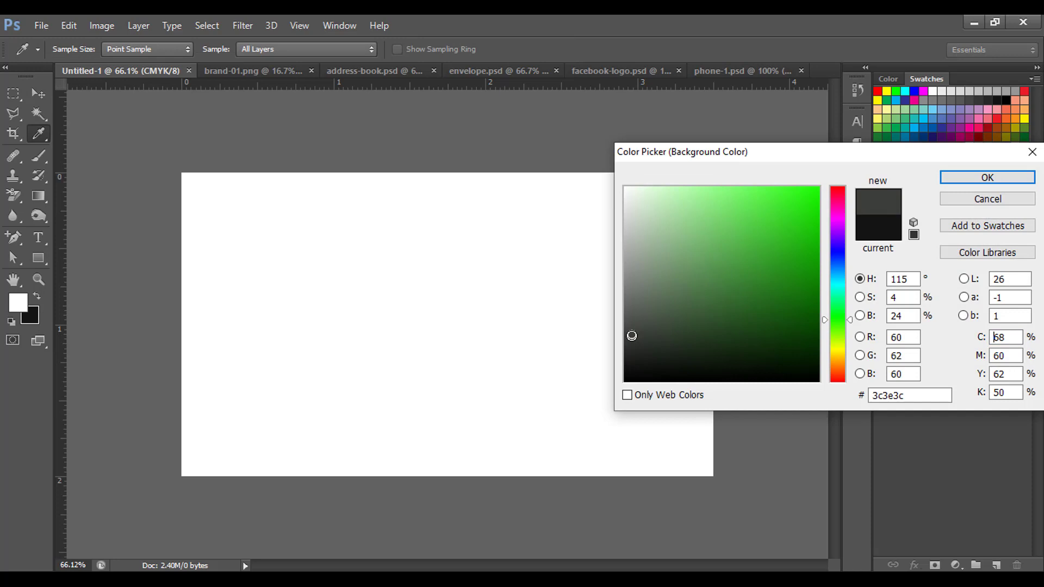
pyautogui.click(984, 179)
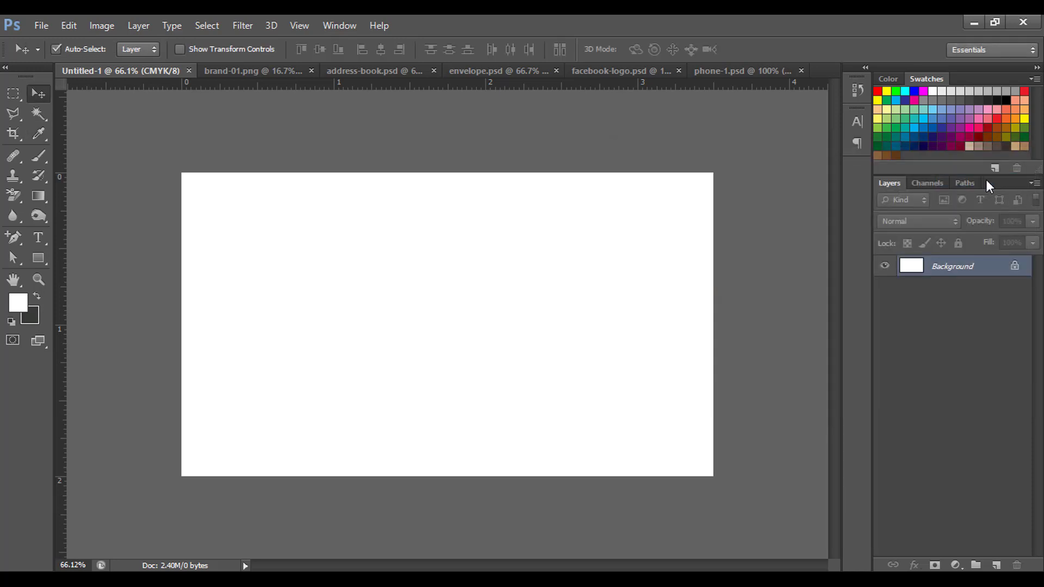
pyautogui.hotkey('alt', 'BackSpace')
pyautogui.hotkey('ctrl', 'BackSpace')
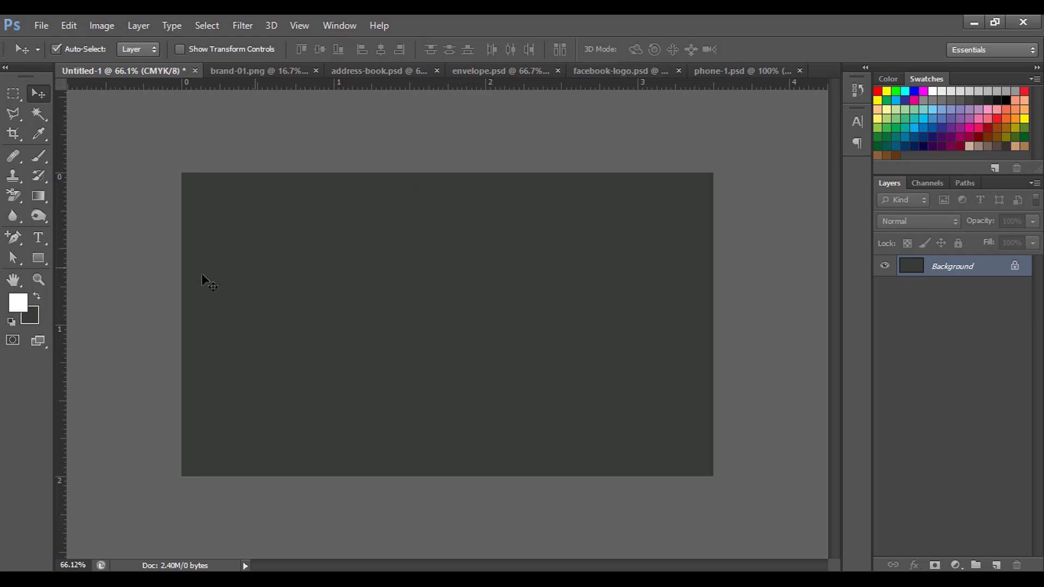
# - Draw a tall rectangle over the card's left side, with no stroke and an orange fill
pyautogui.moveTo(36, 260); pyautogui.dragTo(103, 263)
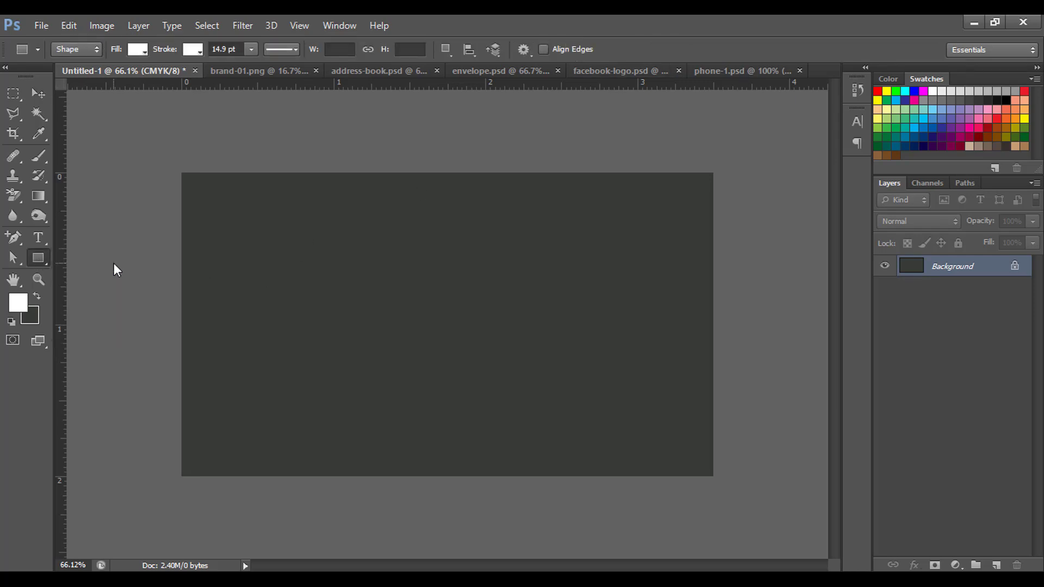
pyautogui.moveTo(181, 171); pyautogui.dragTo(387, 477)
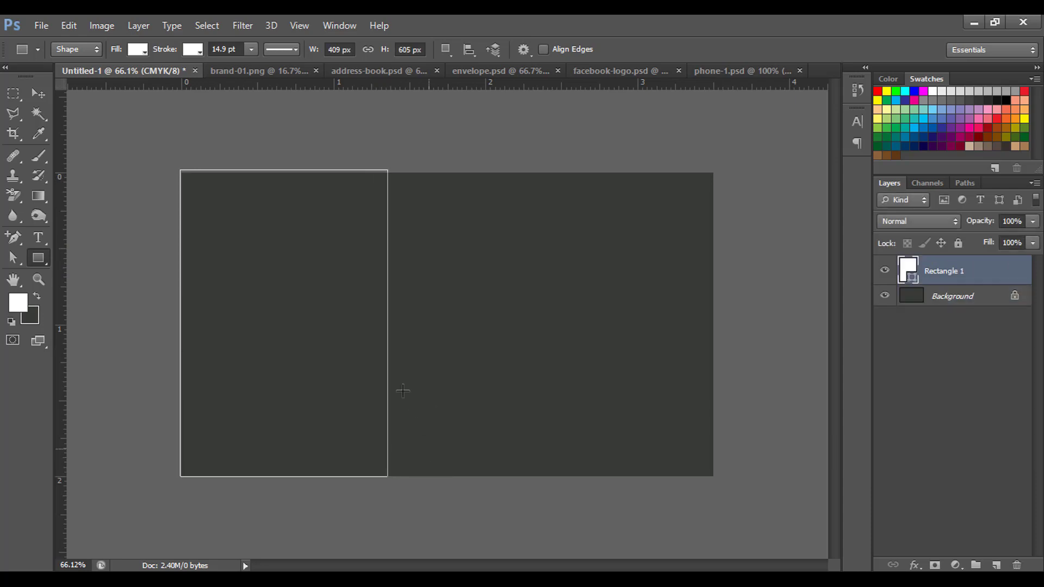
pyautogui.click(191, 49)
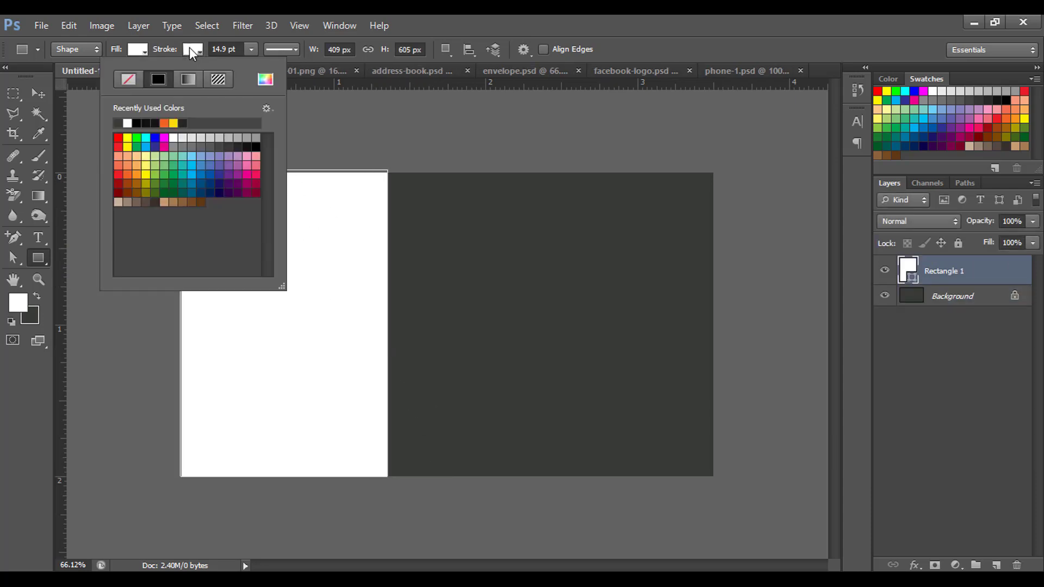
pyautogui.click(129, 78)
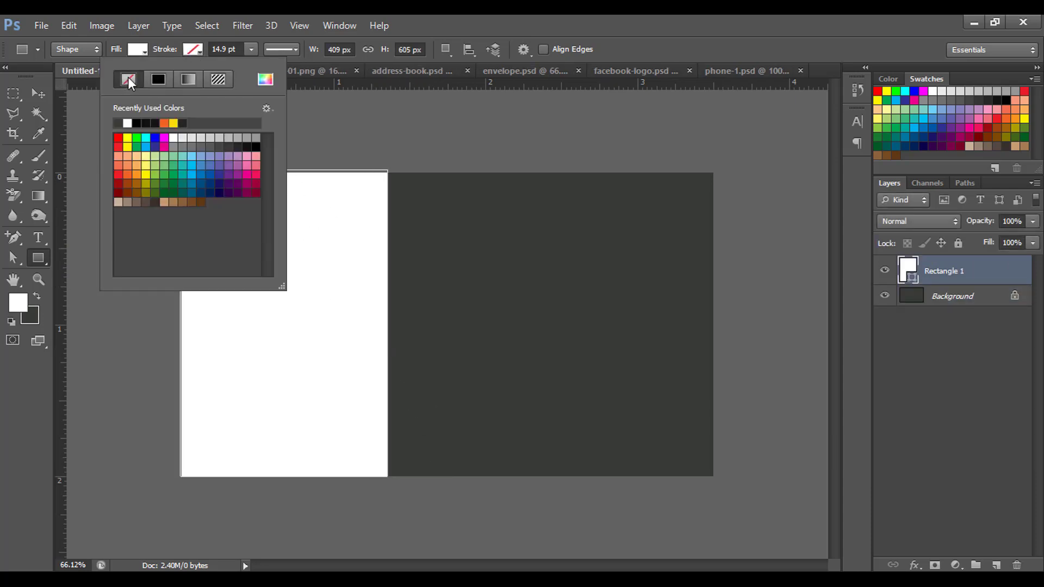
pyautogui.click(192, 45)
pyautogui.click(144, 48)
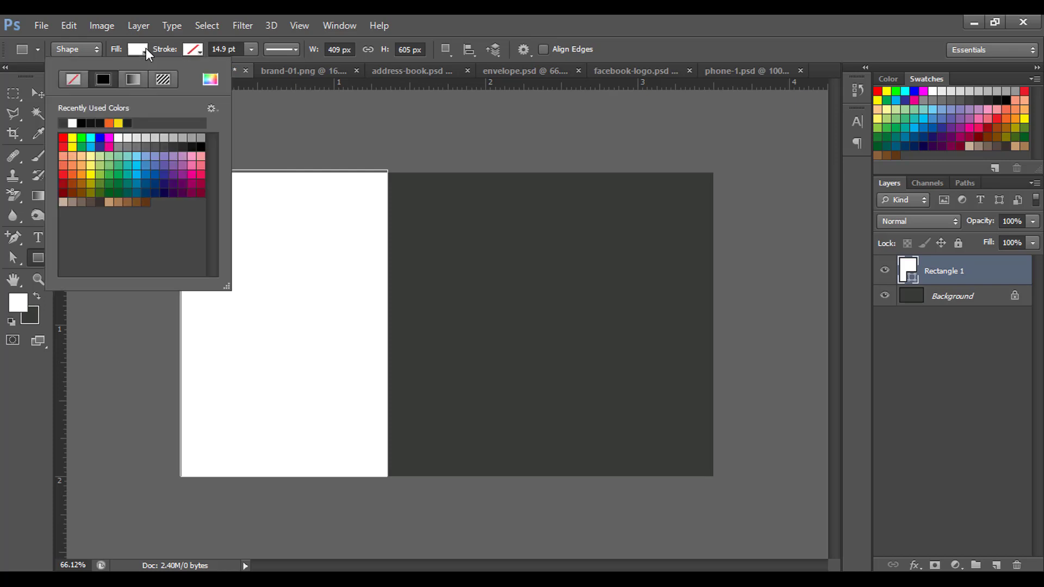
pyautogui.click(73, 176)
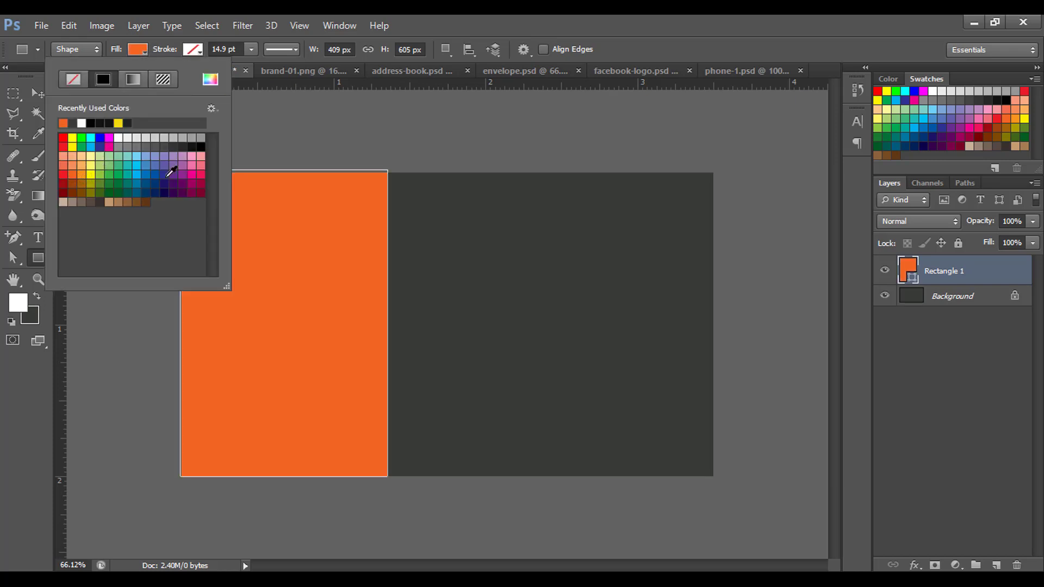
pyautogui.click(141, 48)
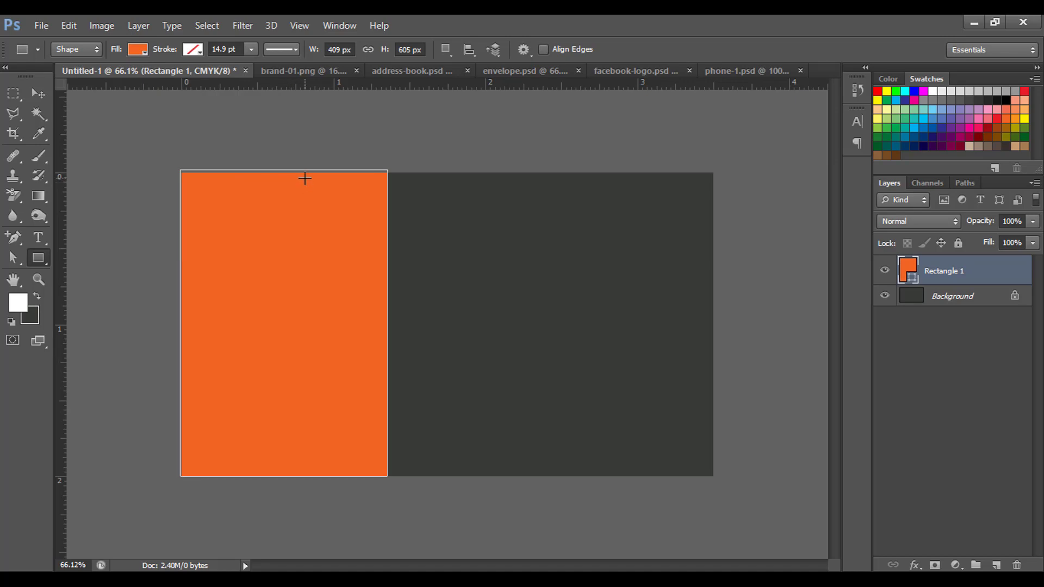
# - Widen the orange rectangle and distort its top-right corner leftward to slant the right edge
pyautogui.hotkey('ctrl', 't')
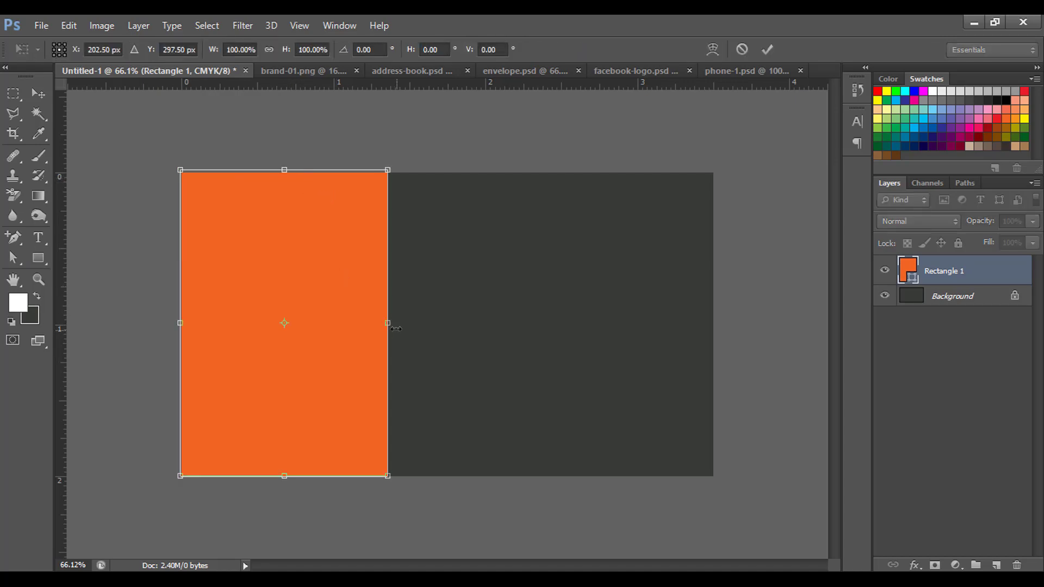
pyautogui.moveTo(387, 323); pyautogui.dragTo(426, 323)
pyautogui.moveTo(305, 172); pyautogui.dragTo(305, 174)
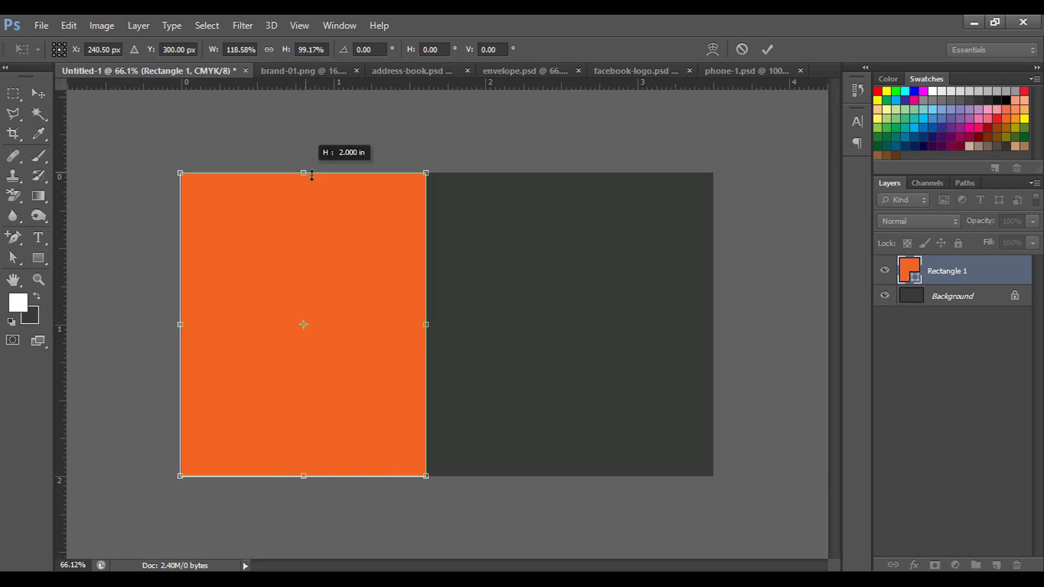
pyautogui.scroll(1, 289, 375)
pyautogui.rightClick(320, 227)
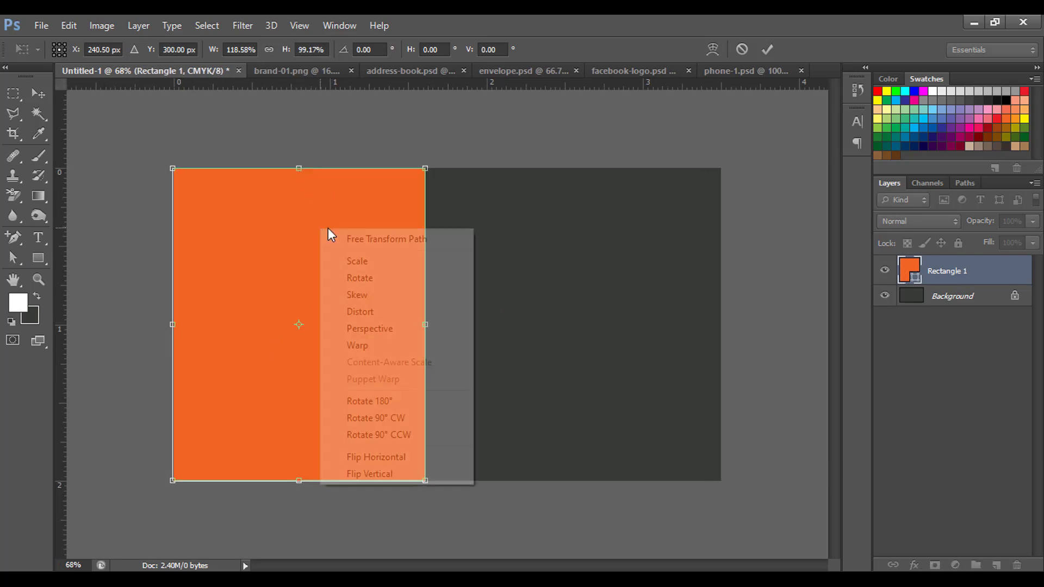
pyautogui.click(412, 313)
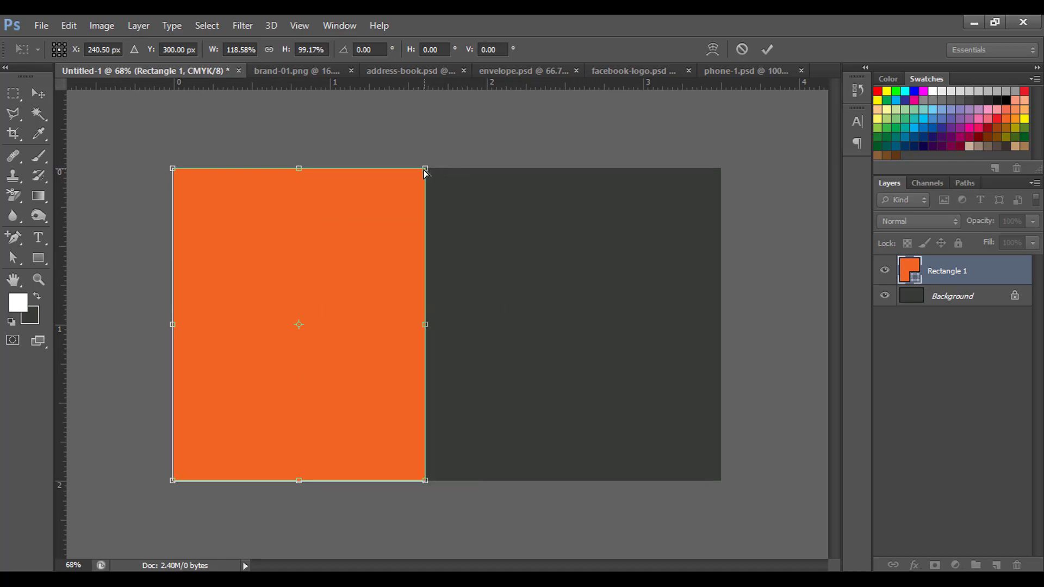
pyautogui.moveTo(426, 170)
pyautogui.mouseDown()
pyautogui.moveTo(343, 179)
pyautogui.moveTo(325, 169)
pyautogui.mouseUp()
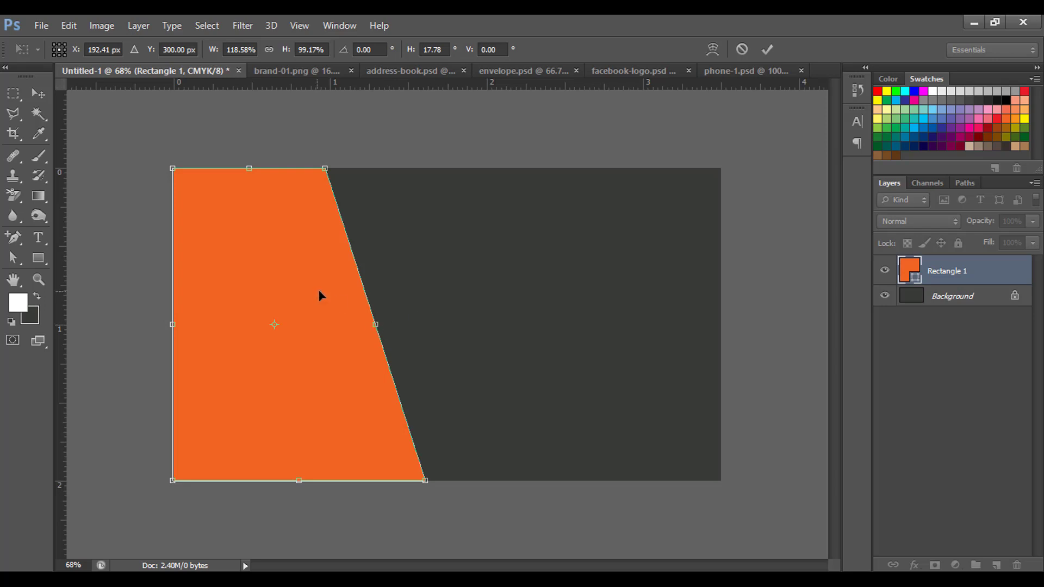
pyautogui.click(765, 53)
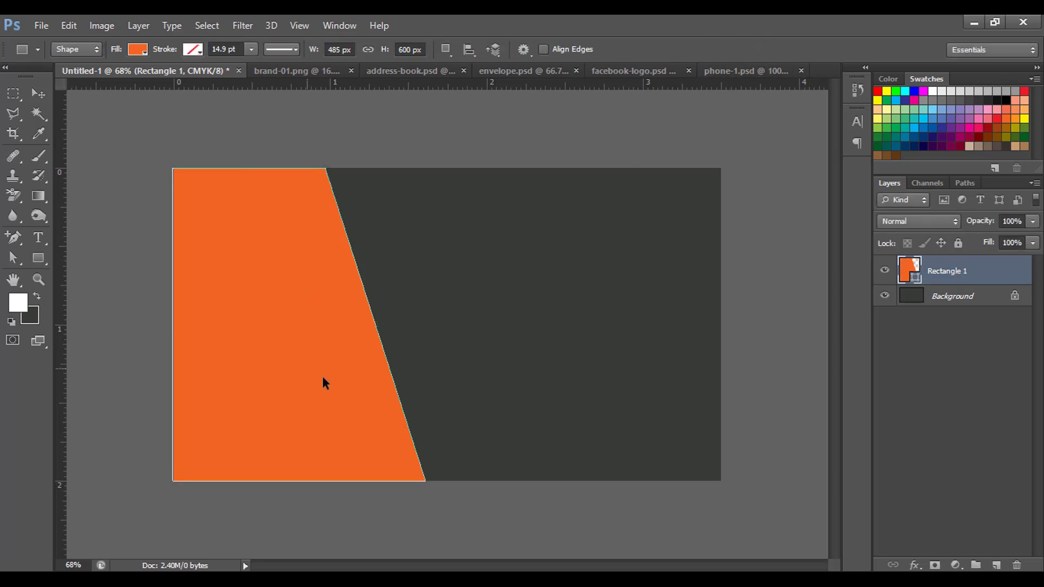
# - Widen the slanted orange panel further and fit the whole card on screen
pyautogui.hotkey('ctrl', 't')
pyautogui.moveTo(425, 324)
pyautogui.mouseDown()
pyautogui.moveTo(475, 325)
pyautogui.moveTo(460, 324)
pyautogui.mouseUp()
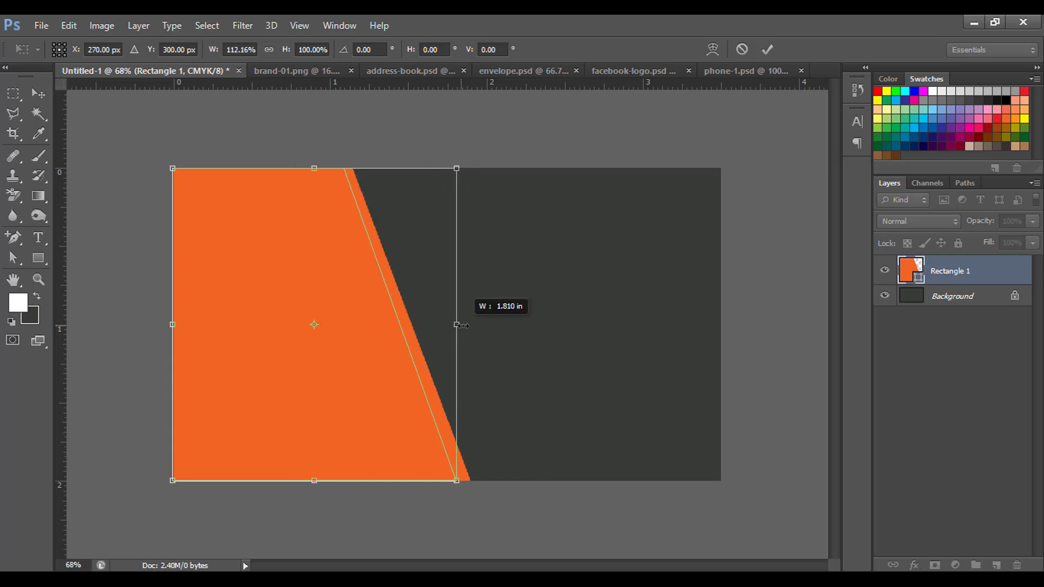
pyautogui.press('Return')
pyautogui.hotkey('ctrl', '0')
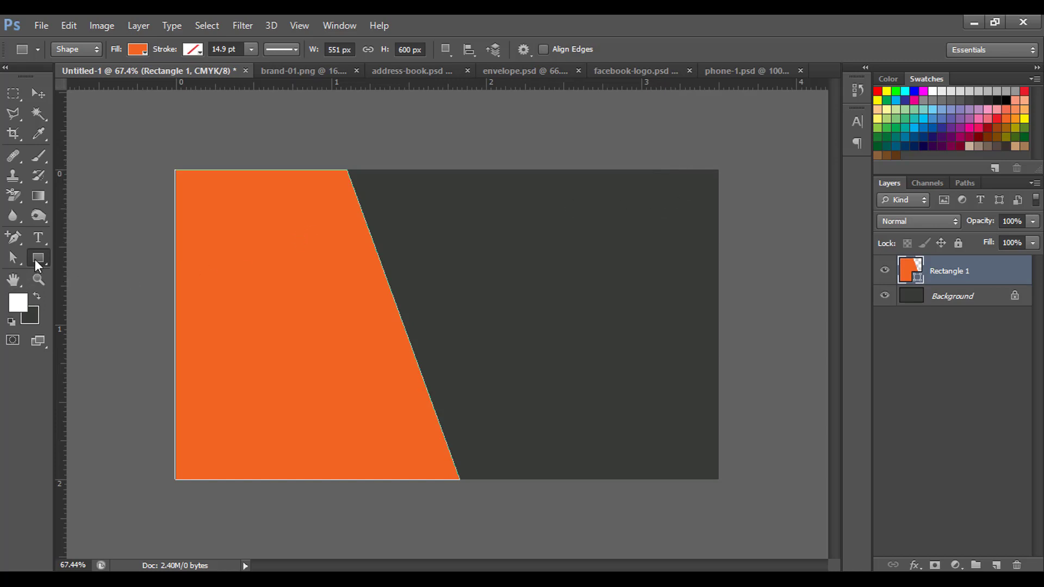
# - Draw a second orange rectangle, tilted and pushed against the card's top-right edge
pyautogui.moveTo(576, 197); pyautogui.dragTo(707, 345)
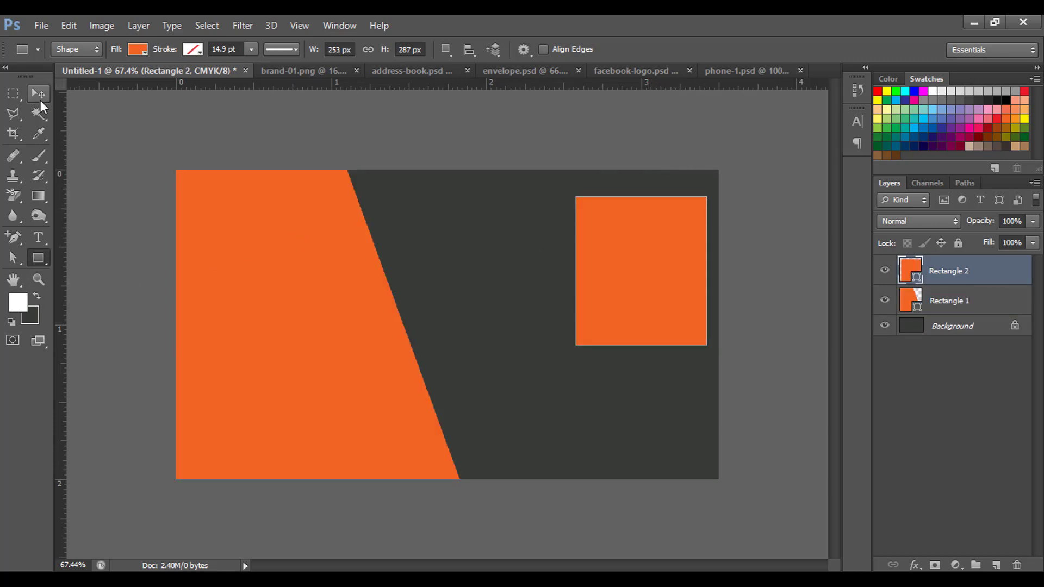
pyautogui.click(41, 104)
pyautogui.hotkey('ctrl', 't')
pyautogui.moveTo(757, 272)
pyautogui.mouseDown()
pyautogui.moveTo(738, 205)
pyautogui.moveTo(753, 214)
pyautogui.mouseUp()
pyautogui.press('Return')
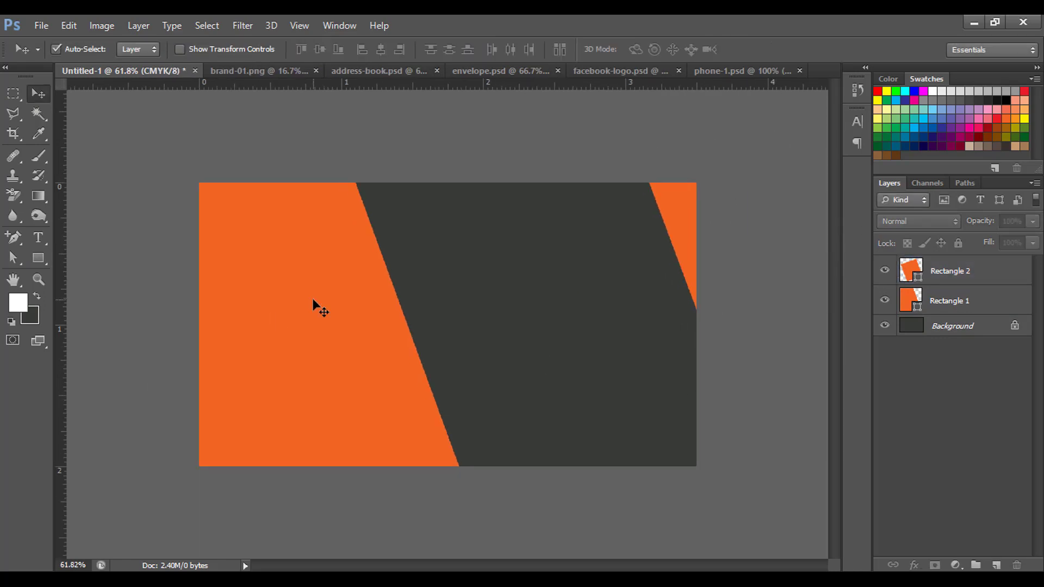
# - Make the left orange diagonal panel slightly narrower
pyautogui.click(315, 305)
pyautogui.hotkey('ctrl', 't')
pyautogui.moveTo(460, 324); pyautogui.dragTo(422, 325)
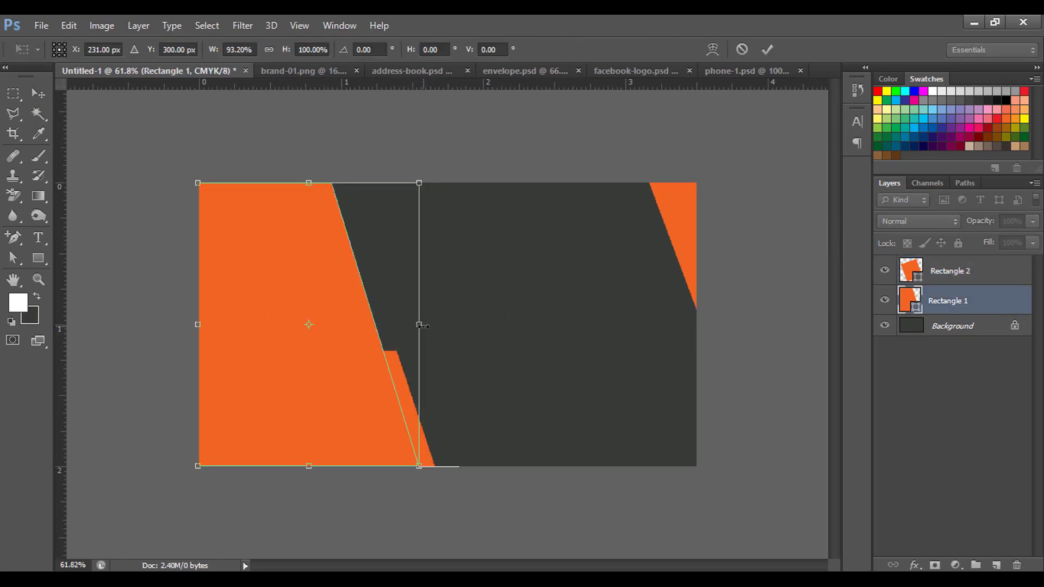
pyautogui.press('Return')
pyautogui.click(419, 161)
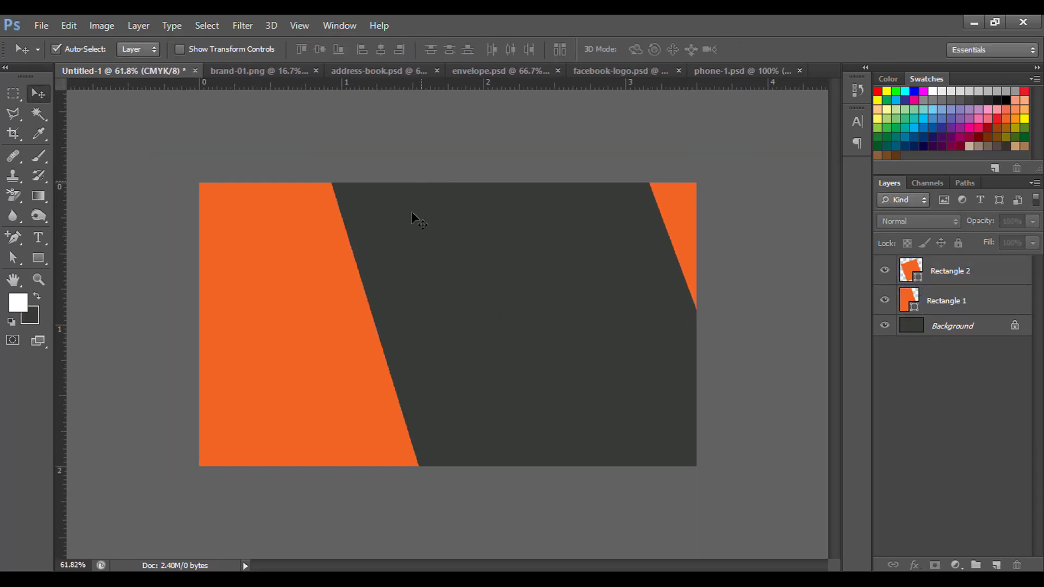
pyautogui.click(44, 257)
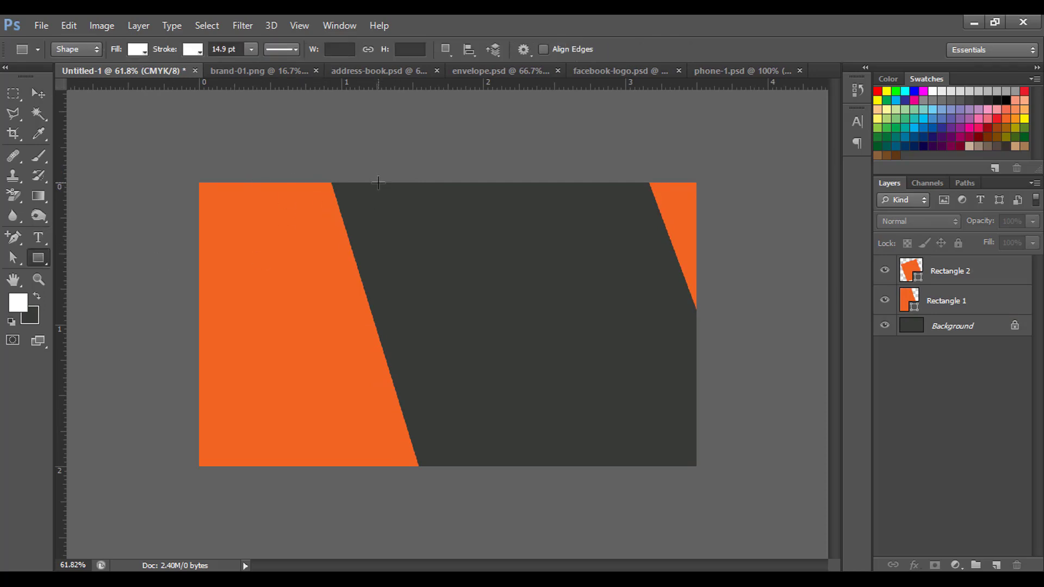
# - Draw a white strip rotated about -16.6° along the orange slanted edge, stretched to the card's bottom
pyautogui.moveTo(378, 183); pyautogui.dragTo(428, 467)
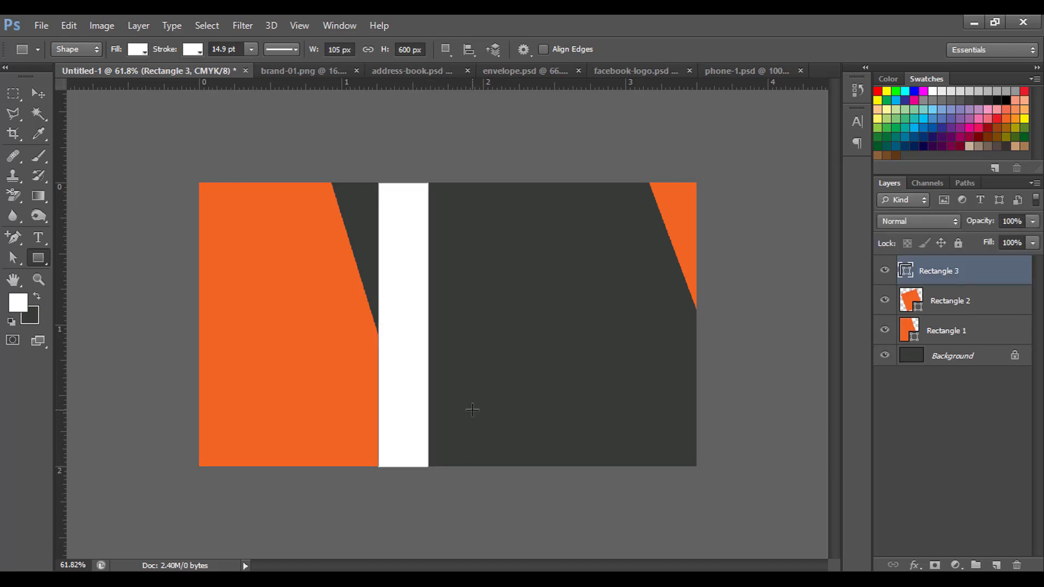
pyautogui.hotkey('ctrl', 't')
pyautogui.moveTo(480, 368); pyautogui.dragTo(479, 340)
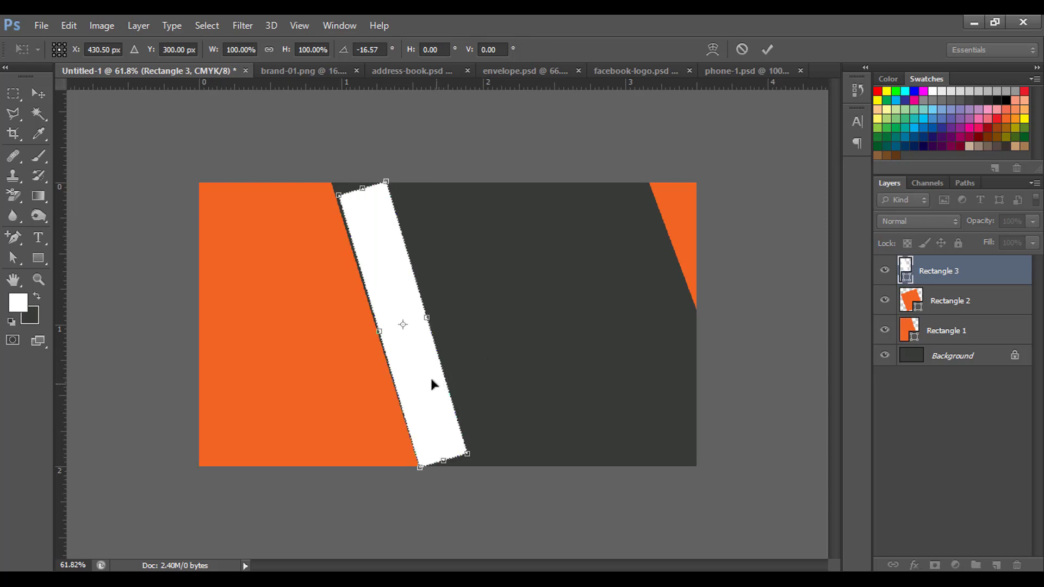
pyautogui.moveTo(429, 375); pyautogui.dragTo(425, 367)
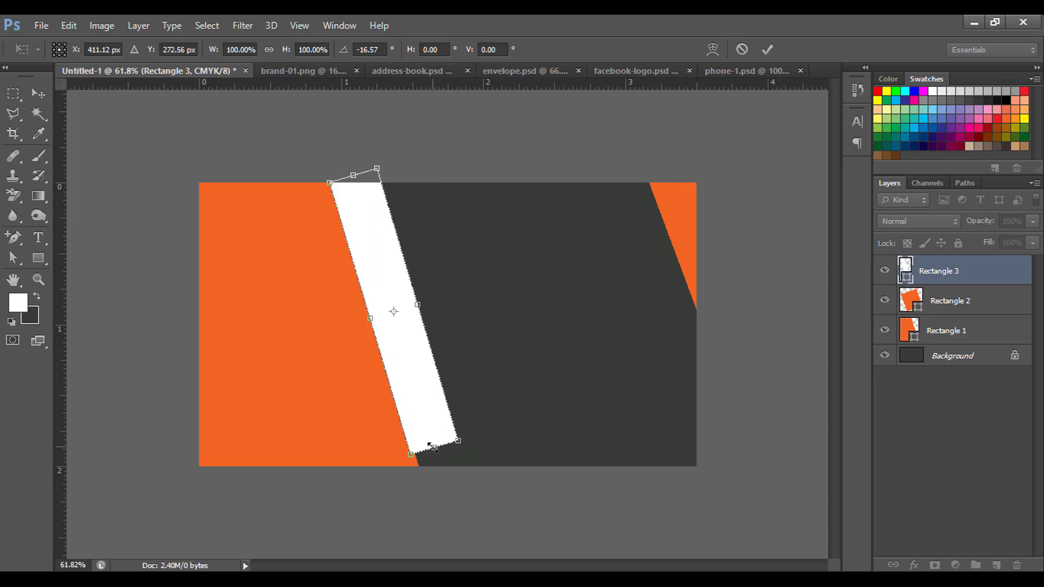
pyautogui.moveTo(435, 447); pyautogui.dragTo(444, 477)
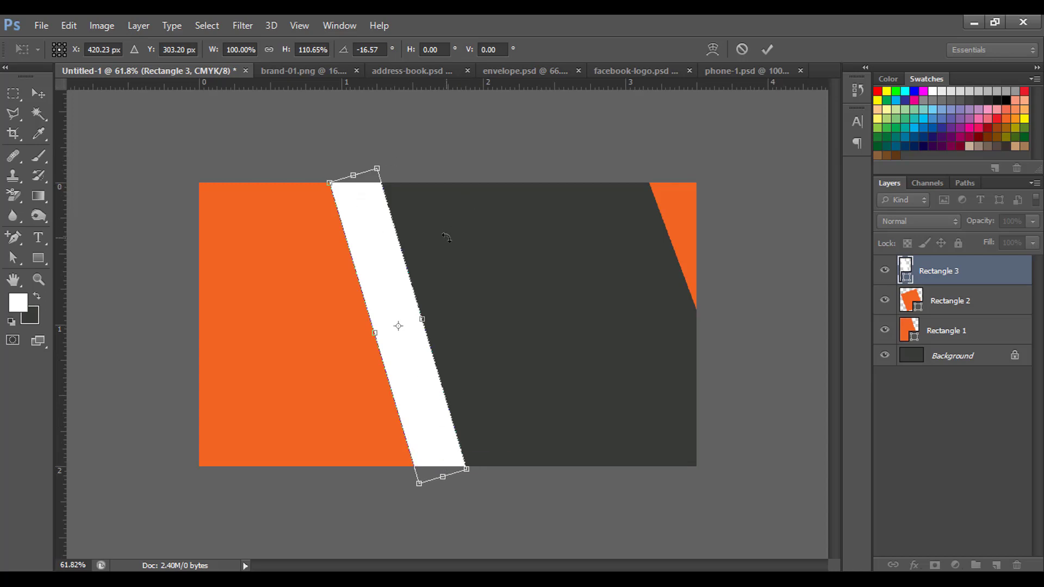
pyautogui.press('Return')
pyautogui.hotkey('ctrl', '0')
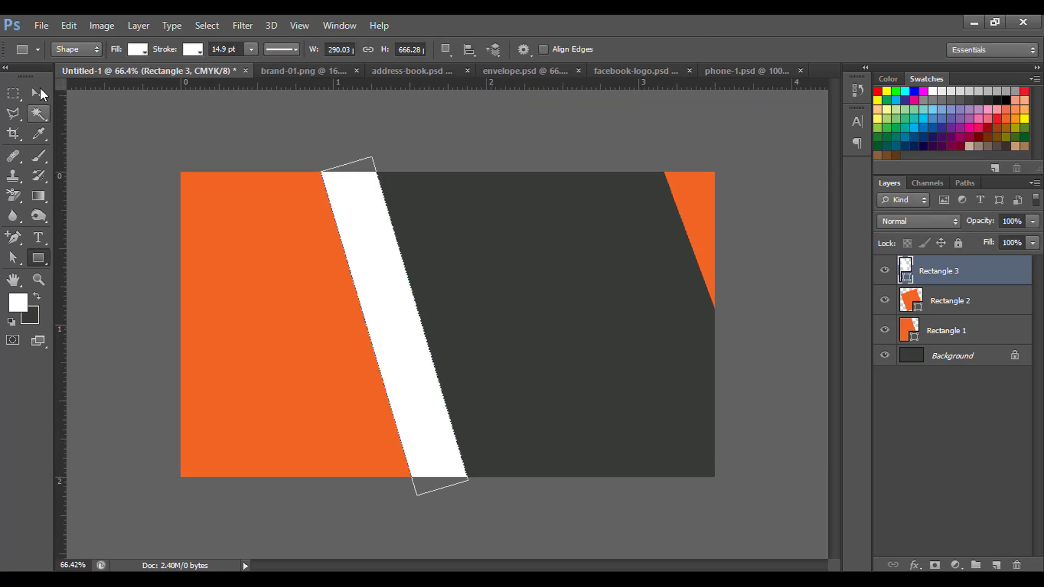
pyautogui.click(40, 88)
pyautogui.click(345, 136)
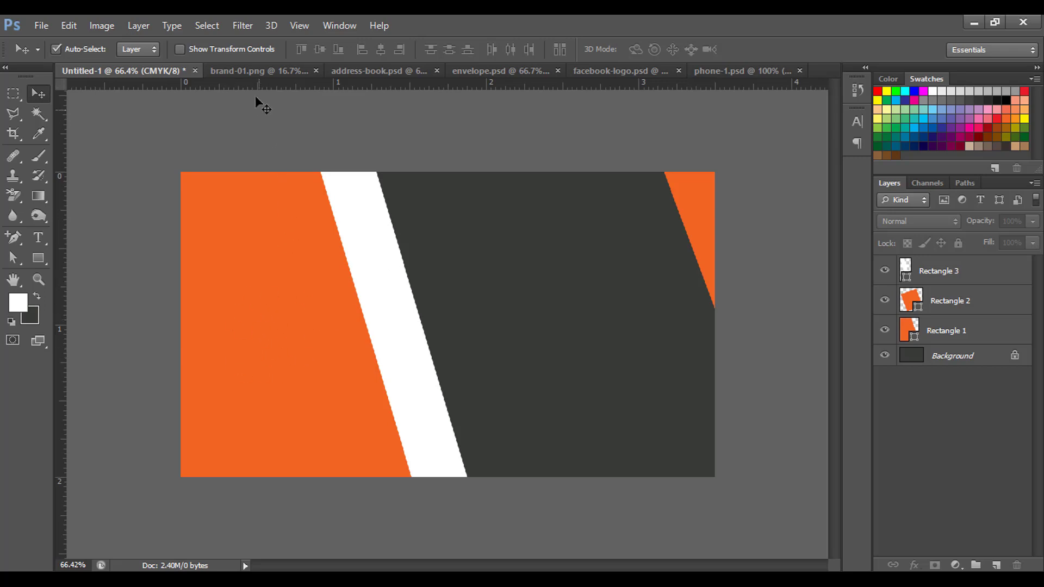
# - Bring the brand-01.png logo into the card, scaled down on the left orange area
pyautogui.click(255, 68)
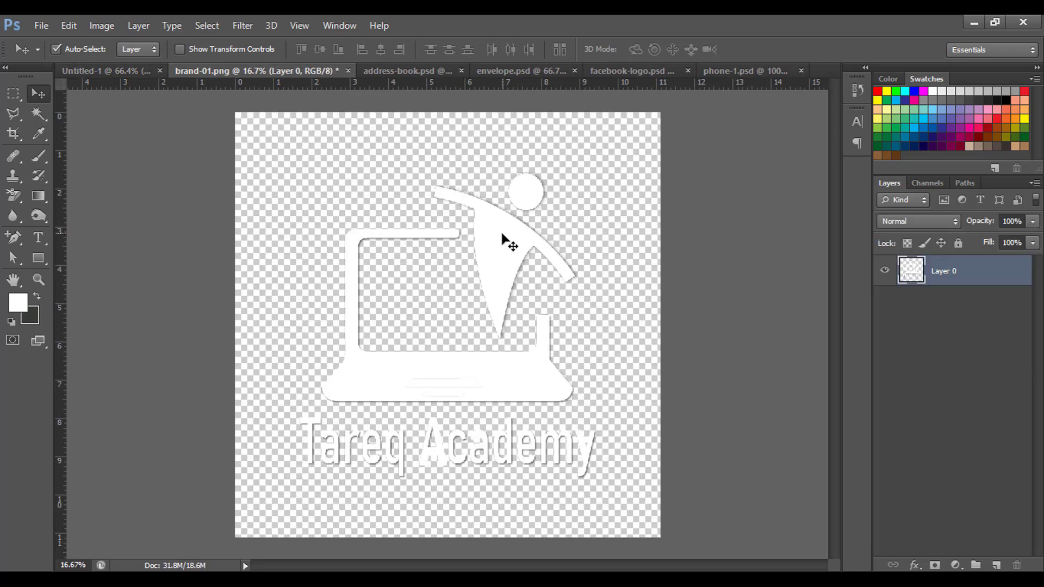
pyautogui.moveTo(505, 231)
pyautogui.mouseDown()
pyautogui.moveTo(135, 79)
pyautogui.moveTo(334, 309)
pyautogui.mouseUp()
pyautogui.hotkey('ctrl', 't')
pyautogui.moveTo(531, 290); pyautogui.dragTo(468, 294)
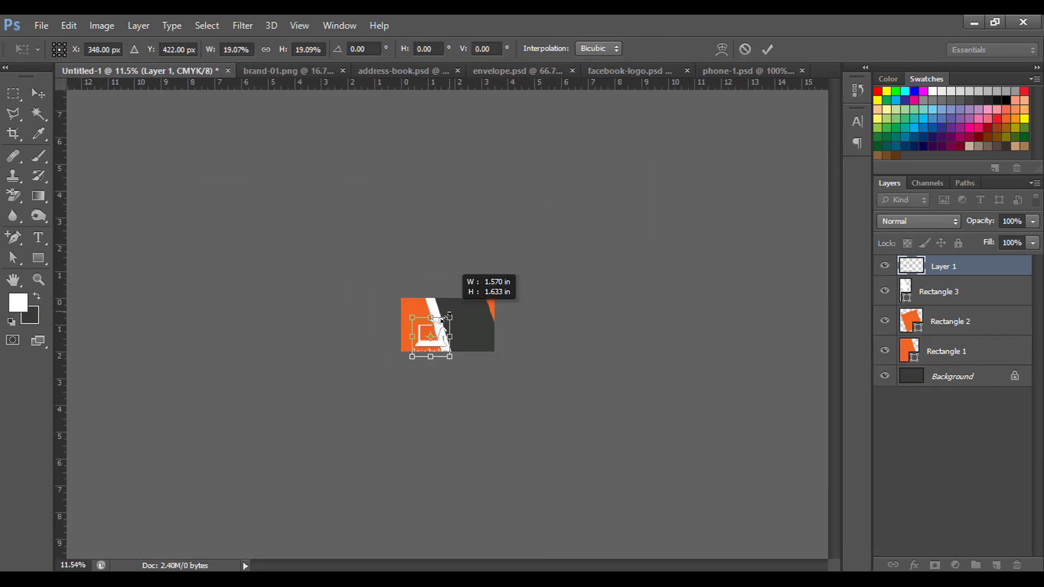
pyautogui.scroll(3, 467, 294)
pyautogui.scroll(2, 337, 304)
pyautogui.moveTo(305, 326)
pyautogui.mouseDown()
pyautogui.moveTo(293, 343)
pyautogui.moveTo(259, 326)
pyautogui.mouseUp()
pyautogui.press('Return')
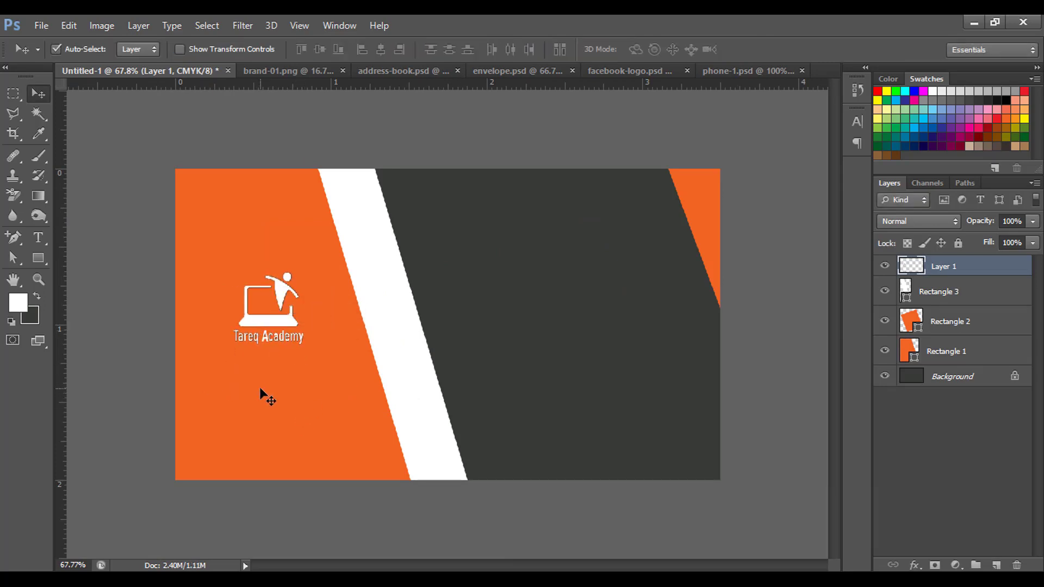
# - Add white 'Computer Training Center' text, scaled down and positioned just under the logo
pyautogui.click(35, 240)
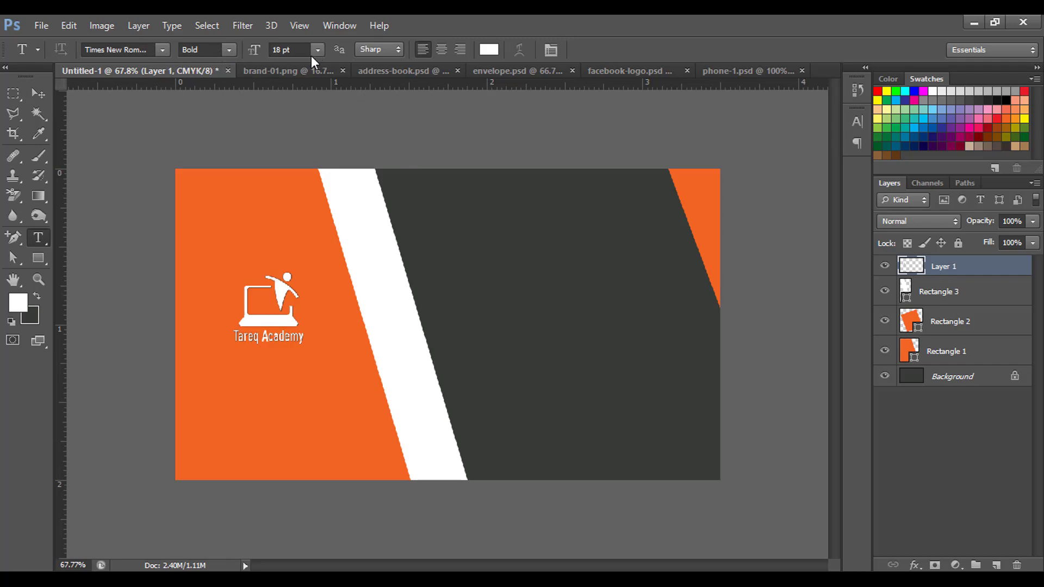
pyautogui.click(210, 392)
pyautogui.write('Computer Train')
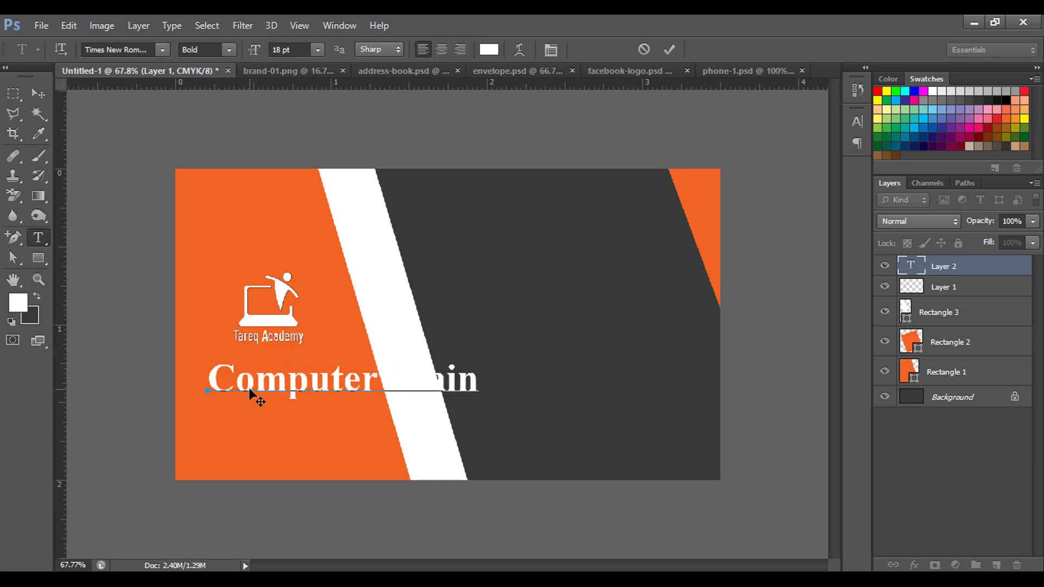
pyautogui.write('ing Center')
pyautogui.hotkey('ctrl', 'Return')
pyautogui.hotkey('ctrl', 't')
pyautogui.moveTo(332, 405); pyautogui.dragTo(324, 370)
pyautogui.press('Return')
pyautogui.scroll(1, 324, 370)
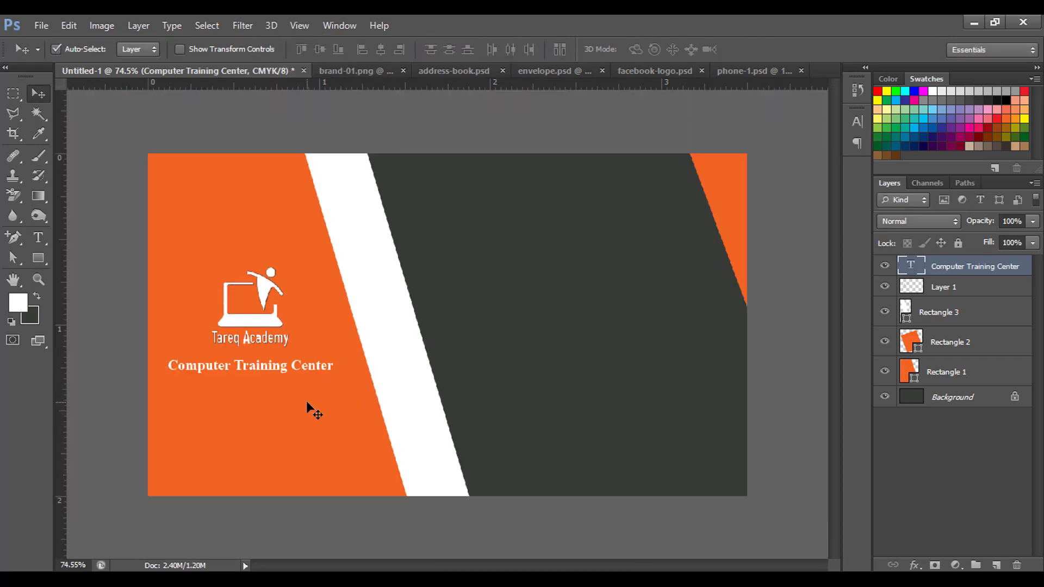
pyautogui.moveTo(261, 370); pyautogui.dragTo(261, 367)
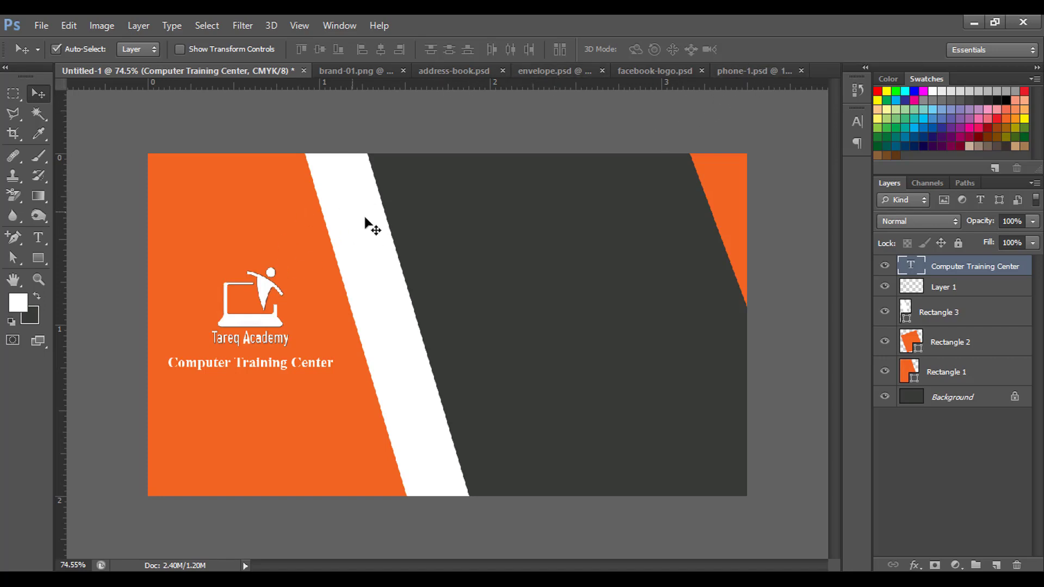
# - Close the logo document and place a shrunken envelope icon on the white stripe
pyautogui.click(337, 71)
pyautogui.hotkey('ctrl', 'w')
pyautogui.click(490, 233)
pyautogui.moveTo(534, 72); pyautogui.dragTo(328, 243)
pyautogui.hotkey('ctrl', 't')
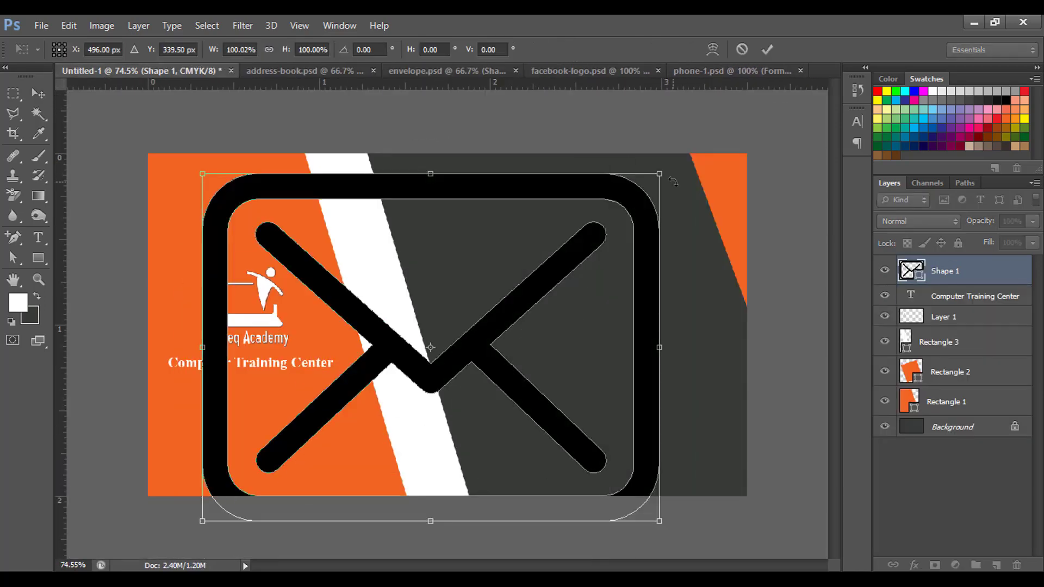
pyautogui.moveTo(660, 505)
pyautogui.mouseDown()
pyautogui.moveTo(375, 280)
pyautogui.moveTo(368, 228)
pyautogui.mouseUp()
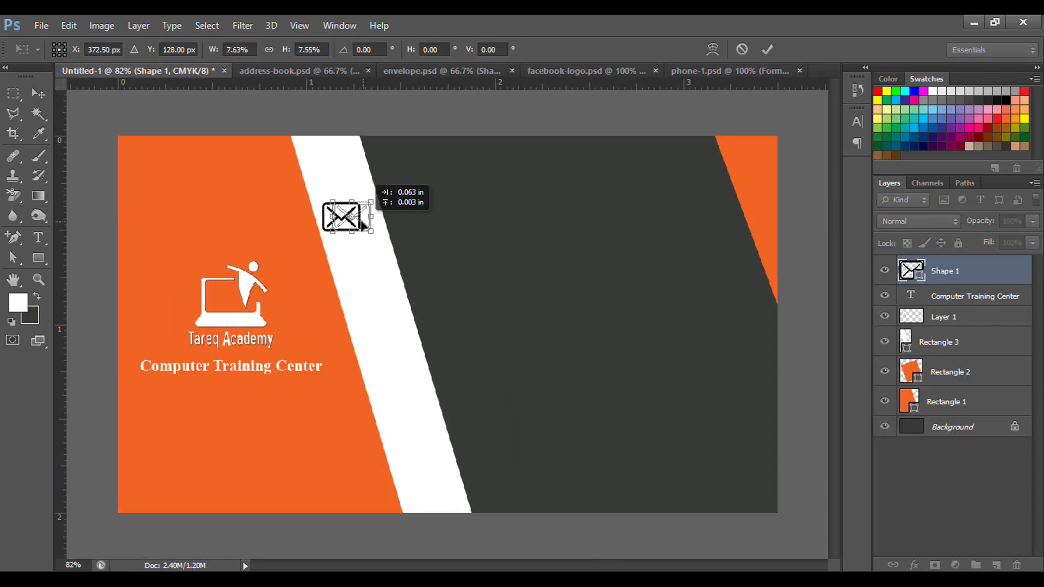
pyautogui.press('Return')
# - Bring the Facebook and phone icons into the card along the white stripe
pyautogui.click(440, 70)
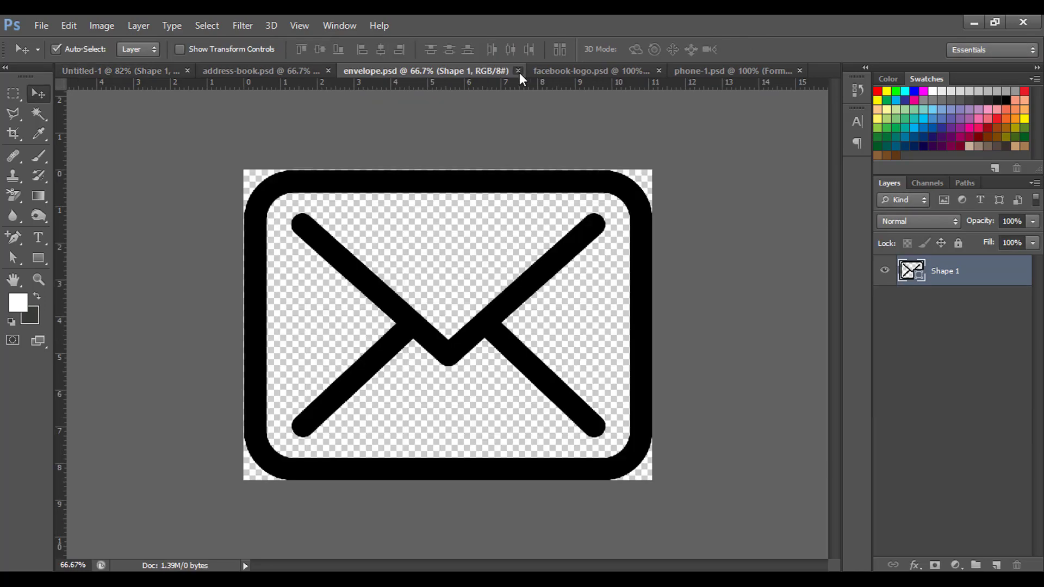
pyautogui.click(512, 71)
pyautogui.hotkey('ctrl', 't')
pyautogui.moveTo(447, 326)
pyautogui.mouseDown()
pyautogui.moveTo(379, 296)
pyautogui.moveTo(396, 283)
pyautogui.mouseUp()
pyautogui.press('Return')
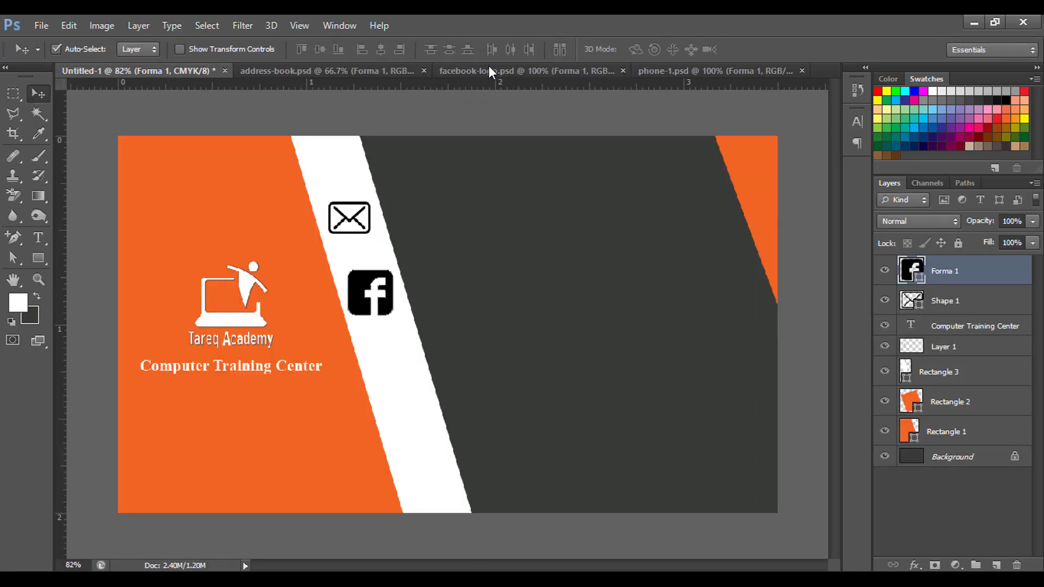
pyautogui.click(623, 70)
pyautogui.moveTo(446, 326)
pyautogui.mouseDown()
pyautogui.moveTo(392, 389)
pyautogui.moveTo(392, 411)
pyautogui.mouseUp()
pyautogui.hotkey('ctrl', 't')
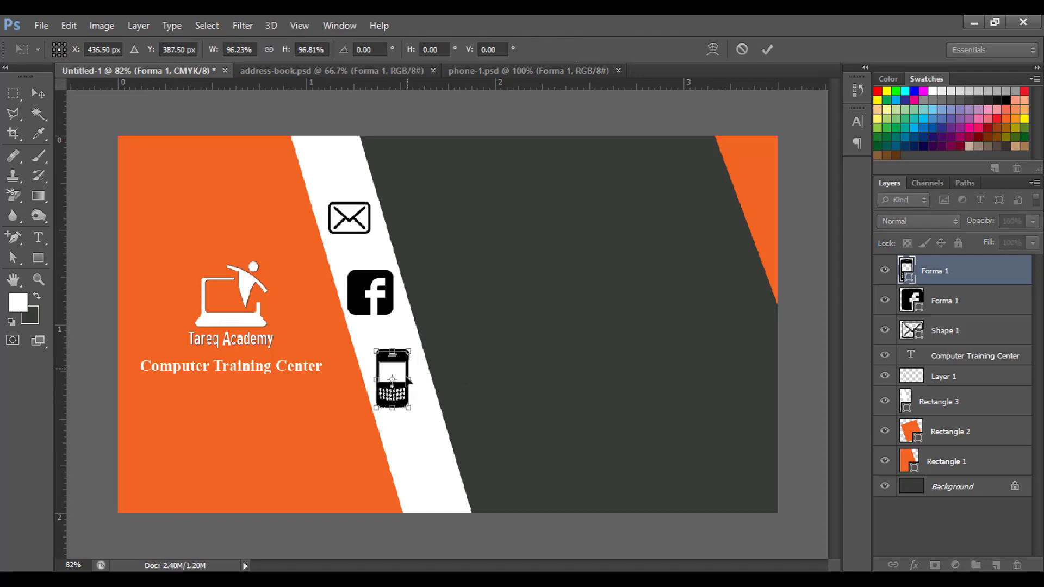
pyautogui.press('Return')
pyautogui.moveTo(384, 307); pyautogui.dragTo(384, 312)
pyautogui.click(618, 71)
# - Add the address-book icon, shrunk, at the bottom of the white stripe
pyautogui.moveTo(446, 327); pyautogui.dragTo(413, 403)
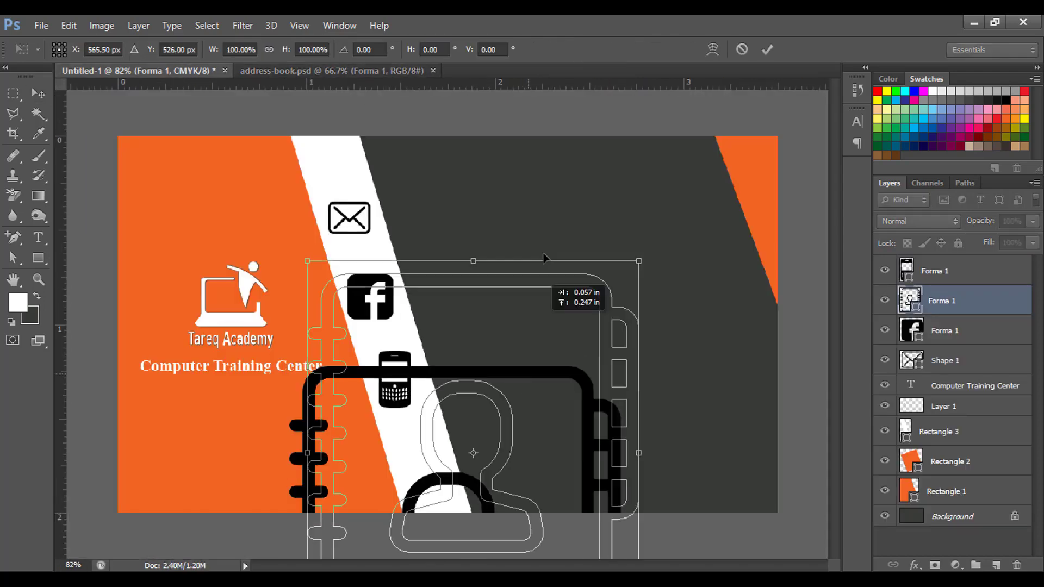
pyautogui.hotkey('ctrl', 't')
pyautogui.moveTo(625, 544)
pyautogui.mouseDown()
pyautogui.moveTo(514, 318)
pyautogui.moveTo(455, 429)
pyautogui.moveTo(446, 462)
pyautogui.moveTo(461, 463)
pyautogui.mouseUp()
pyautogui.press('Return')
# - Reposition the four icons so they step evenly down the stripe
pyautogui.click(395, 381)
pyautogui.click(380, 299)
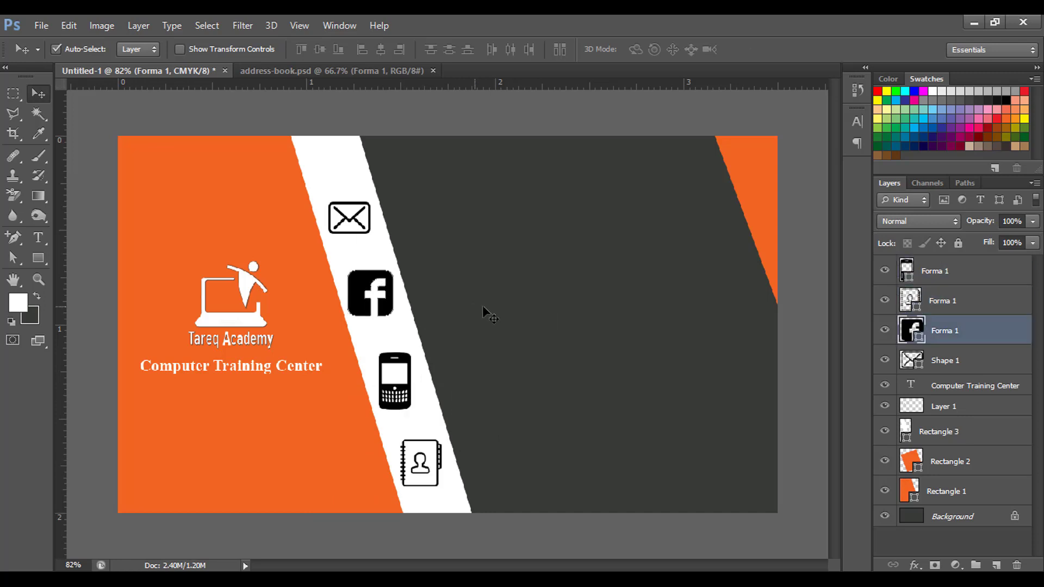
pyautogui.click(395, 381)
pyautogui.moveTo(351, 218); pyautogui.dragTo(350, 202)
pyautogui.moveTo(346, 200); pyautogui.dragTo(343, 200)
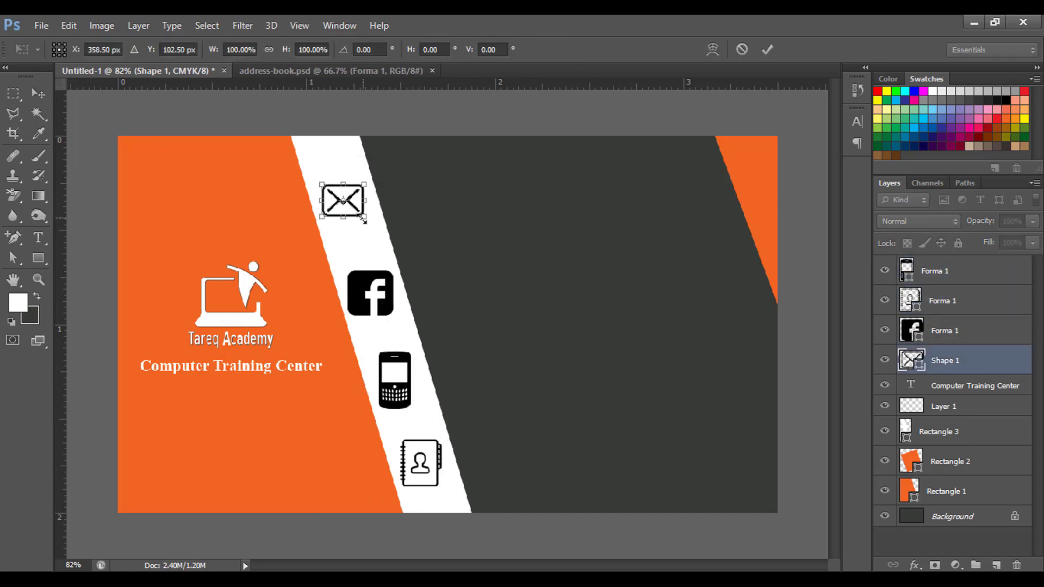
pyautogui.moveTo(377, 314); pyautogui.dragTo(376, 302)
pyautogui.moveTo(397, 381); pyautogui.dragTo(395, 371)
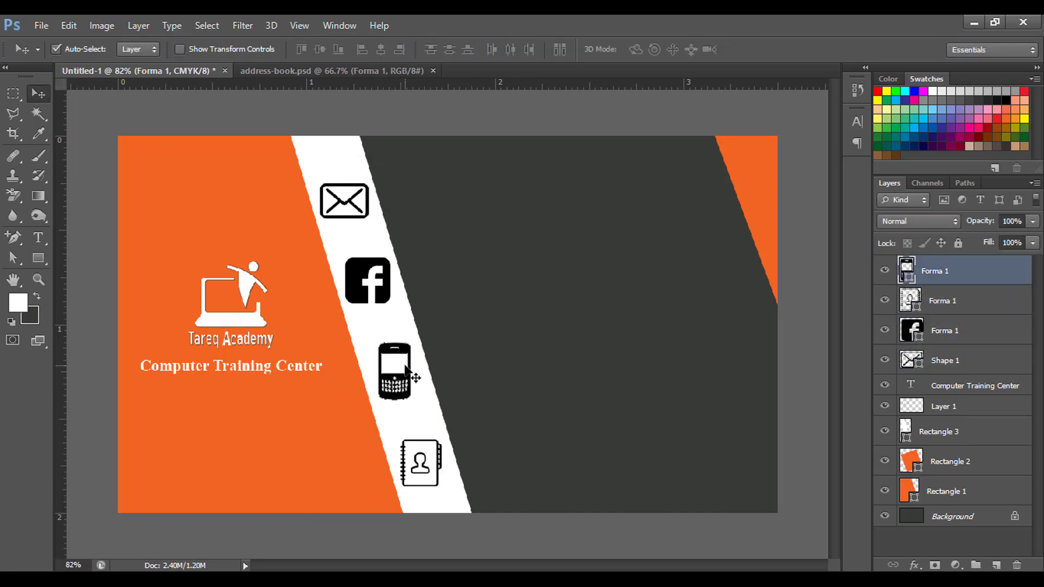
pyautogui.moveTo(427, 463); pyautogui.dragTo(427, 460)
pyautogui.press('Up')
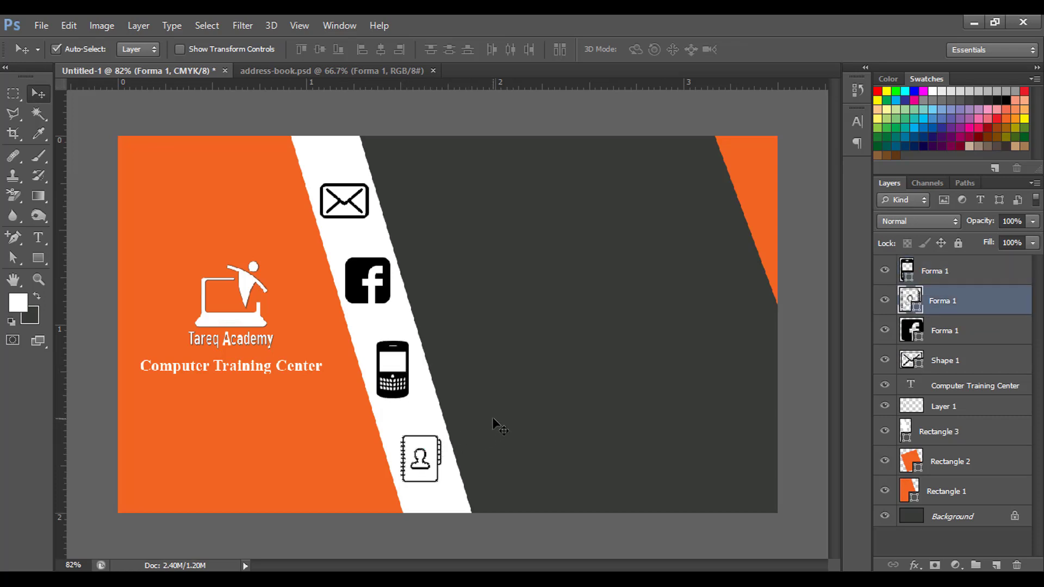
pyautogui.press('Up')
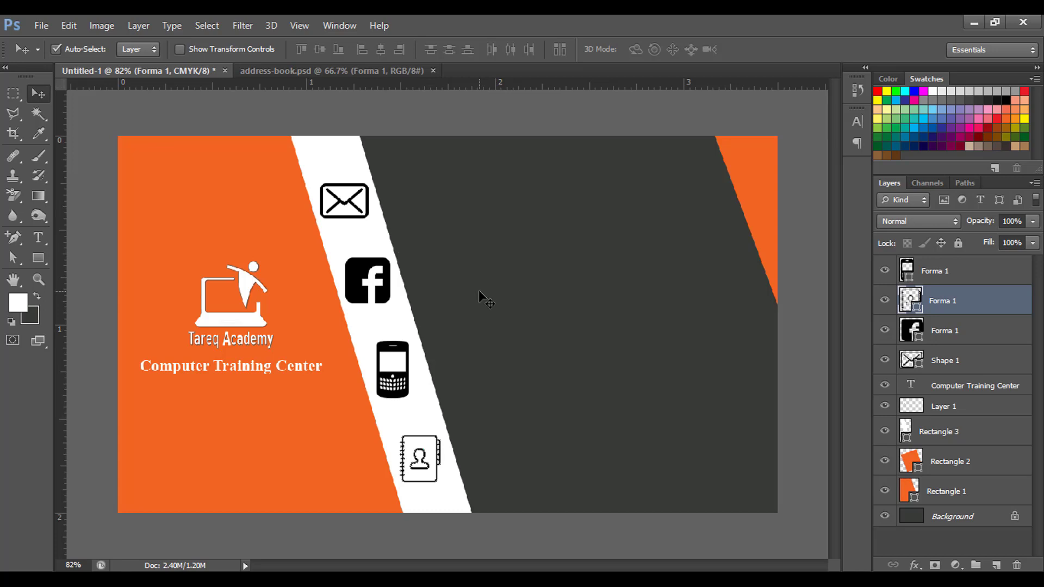
# - Group layers Forma 1 through Rectangle 1 into Group 1, then copy the tagline beside the envelope icon
pyautogui.click(950, 276)
pyautogui.keyDown('ctrl'); pyautogui.click(951, 304); pyautogui.keyUp('ctrl')
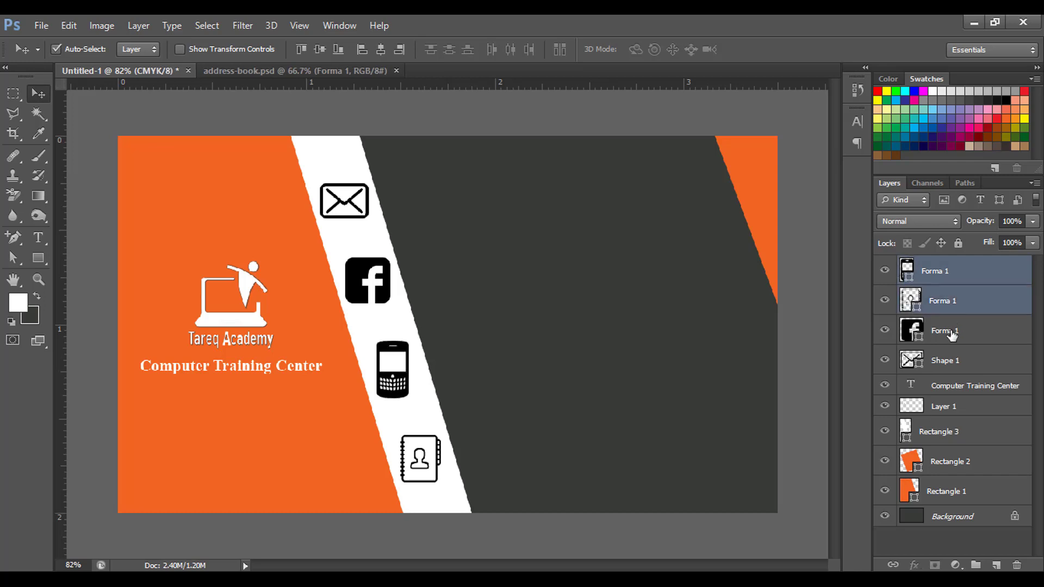
pyautogui.keyDown('ctrl'); pyautogui.click(949, 335); pyautogui.keyUp('ctrl')
pyautogui.keyDown('ctrl'); pyautogui.click(945, 361); pyautogui.keyUp('ctrl')
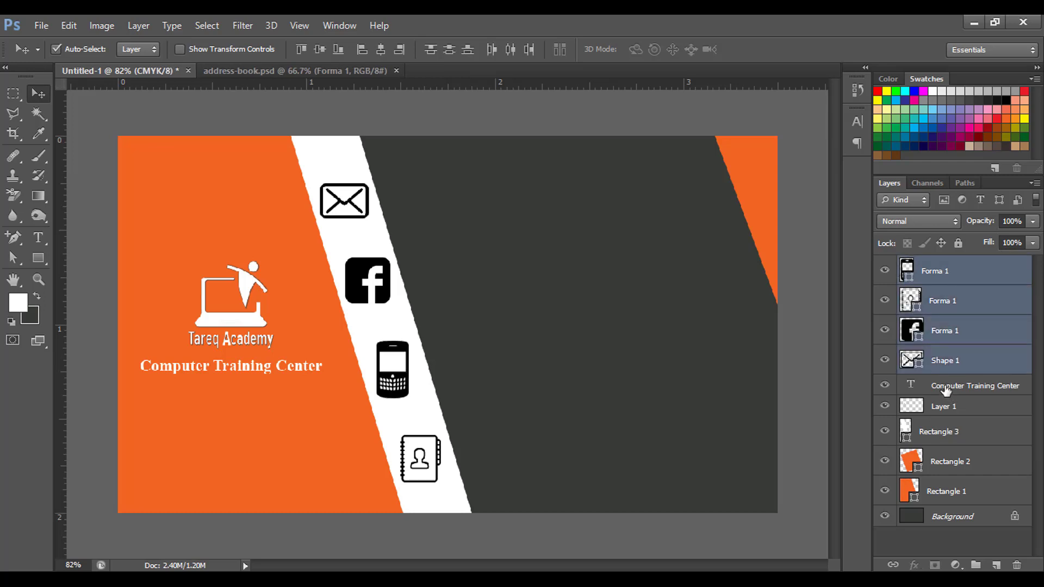
pyautogui.keyDown('ctrl'); pyautogui.click(945, 387); pyautogui.keyUp('ctrl')
pyautogui.keyDown('shift'); pyautogui.click(944, 435); pyautogui.keyUp('shift')
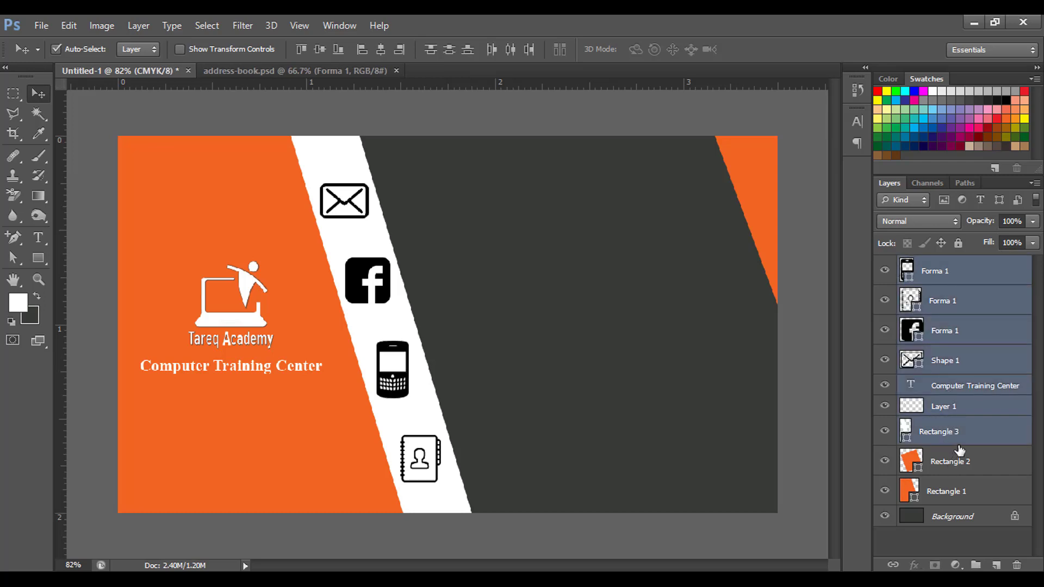
pyautogui.keyDown('ctrl'); pyautogui.click(959, 468); pyautogui.keyUp('ctrl')
pyautogui.keyDown('ctrl'); pyautogui.click(962, 492); pyautogui.keyUp('ctrl')
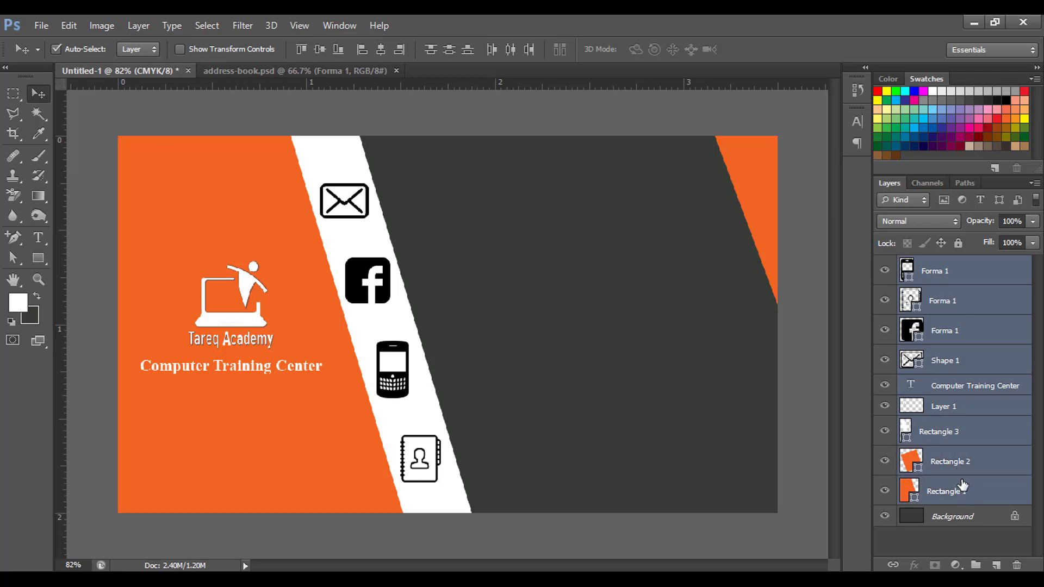
pyautogui.hotkey('ctrl', 'g')
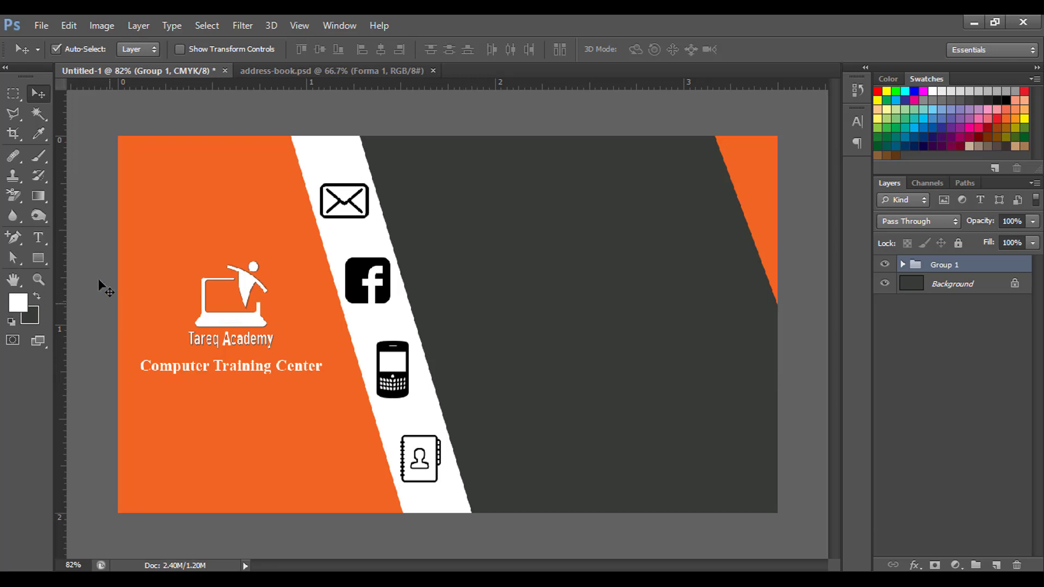
pyautogui.click(269, 368)
pyautogui.moveTo(319, 366); pyautogui.dragTo(522, 203)
pyautogui.click(38, 237)
pyautogui.tripleClick(489, 199)
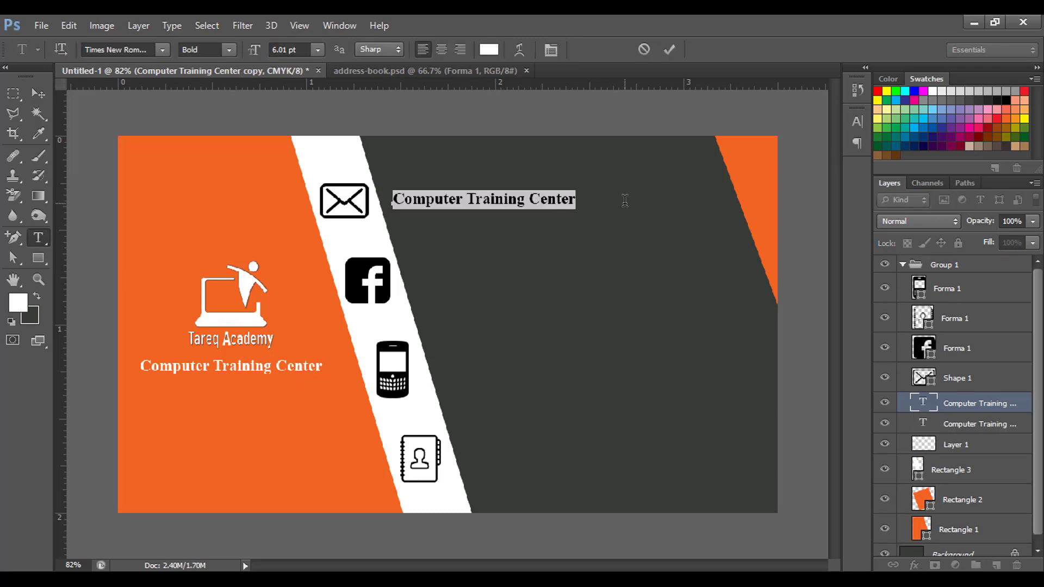
pyautogui.click(38, 93)
# - Copy the email line beside the Facebook icon and make it read 'facebook.com/'
pyautogui.moveTo(482, 195); pyautogui.dragTo(484, 267)
pyautogui.click(38, 238)
pyautogui.press('Delete')
pyautogui.moveTo(580, 260)
pyautogui.mouseDown()
pyautogui.moveTo(503, 260)
pyautogui.moveTo(489, 279)
pyautogui.moveTo(545, 286)
pyautogui.moveTo(527, 354)
pyautogui.mouseUp()
pyautogui.click(409, 260)
pyautogui.write('facebook.com/')
pyautogui.click(38, 93)
# - Replace the newest copied line's text with the phone number 01767 xxx xxx
pyautogui.click(38, 238)
pyautogui.moveTo(430, 342); pyautogui.dragTo(639, 354)
pyautogui.write('01767 xxx xxx')
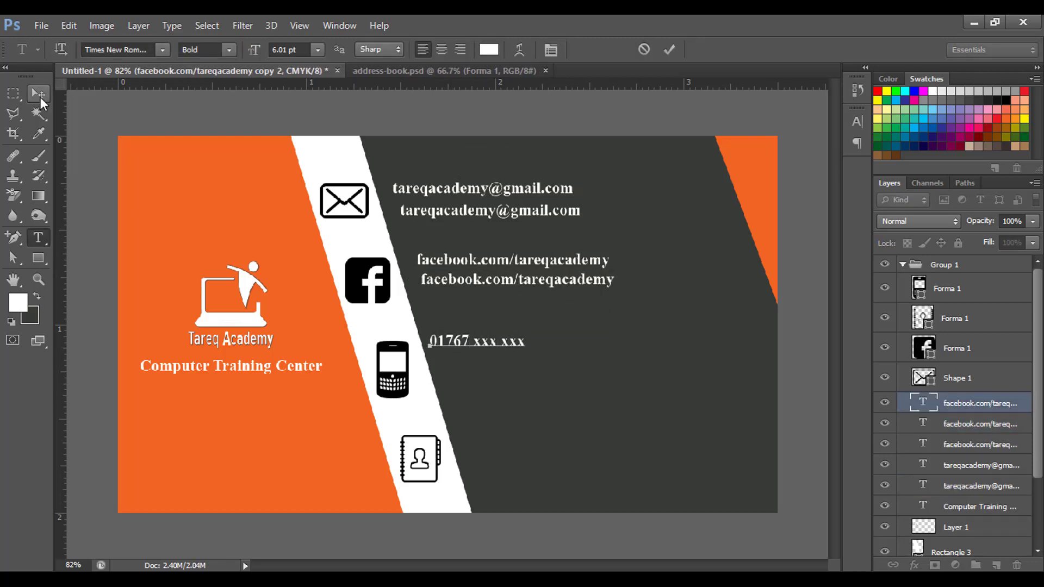
pyautogui.click(38, 92)
# - Place a copied line beside the address-book icon reading 'Uttaara, Dhaka- 1212'
pyautogui.moveTo(489, 346); pyautogui.dragTo(496, 367)
pyautogui.moveTo(497, 292); pyautogui.dragTo(559, 424)
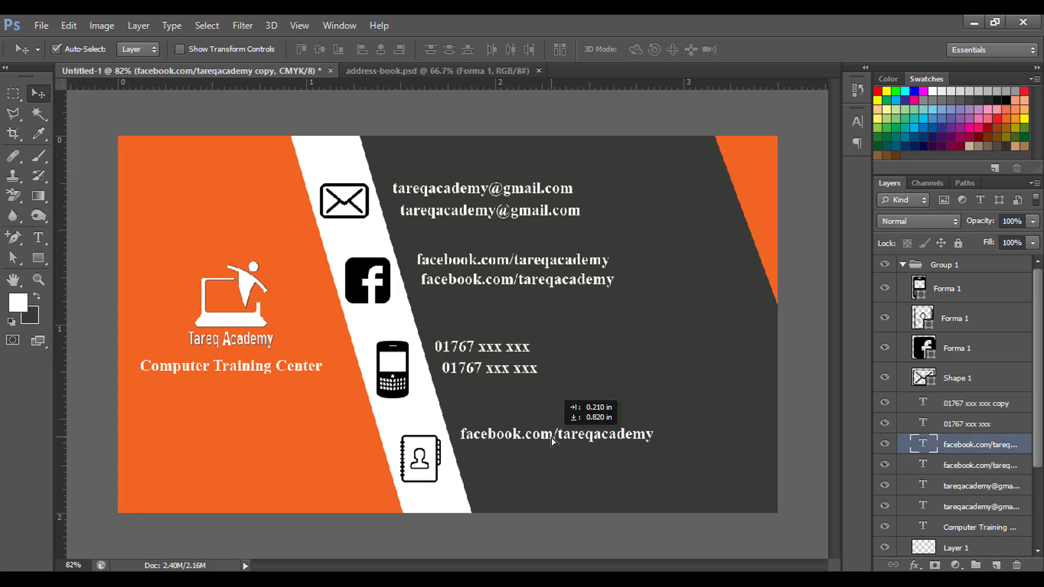
pyautogui.press('t')
pyautogui.moveTo(459, 438); pyautogui.dragTo(657, 452)
pyautogui.write('Uttaara, Dha')
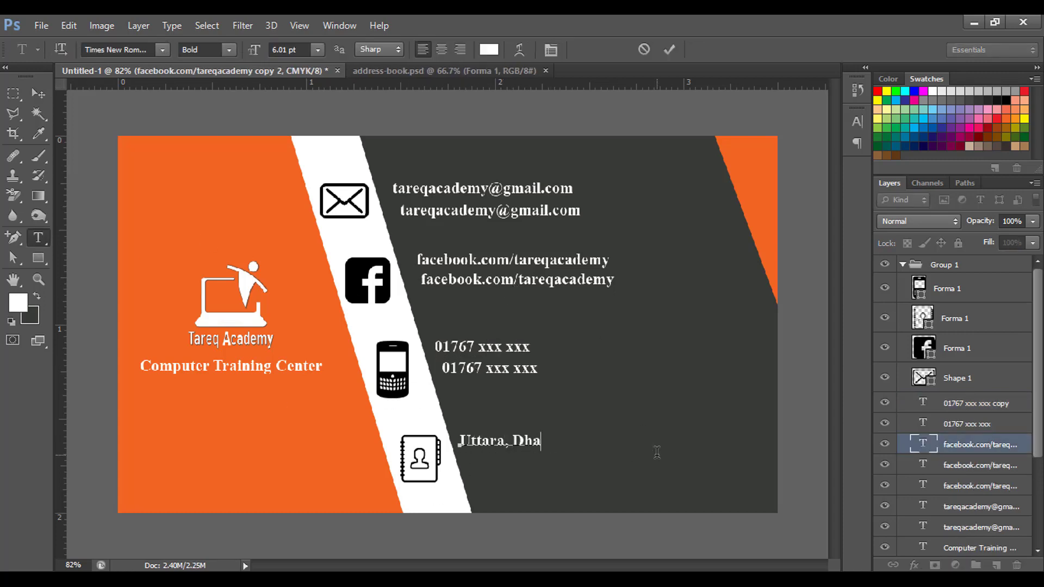
pyautogui.write('ka- 1212')
pyautogui.click(38, 93)
# - Add a 'Bangladesh' line below the address line and nudge it into position
pyautogui.moveTo(544, 441); pyautogui.dragTo(551, 465)
pyautogui.press('t')
pyautogui.moveTo(466, 464); pyautogui.dragTo(659, 467)
pyautogui.write('Bangladesh')
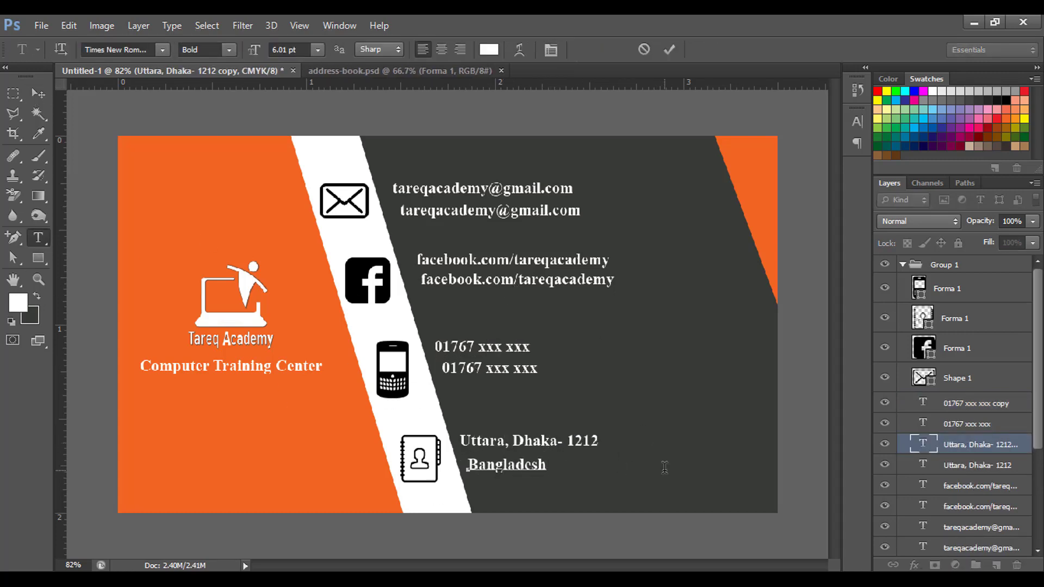
pyautogui.click(38, 93)
pyautogui.moveTo(544, 466); pyautogui.dragTo(546, 462)
pyautogui.hotkey('ctrl', '-')
# - Free-transform the orange top-right wedge (Rectangle 2), stretching it wider to the right
pyautogui.click(701, 229)
pyautogui.hotkey('ctrl', 't')
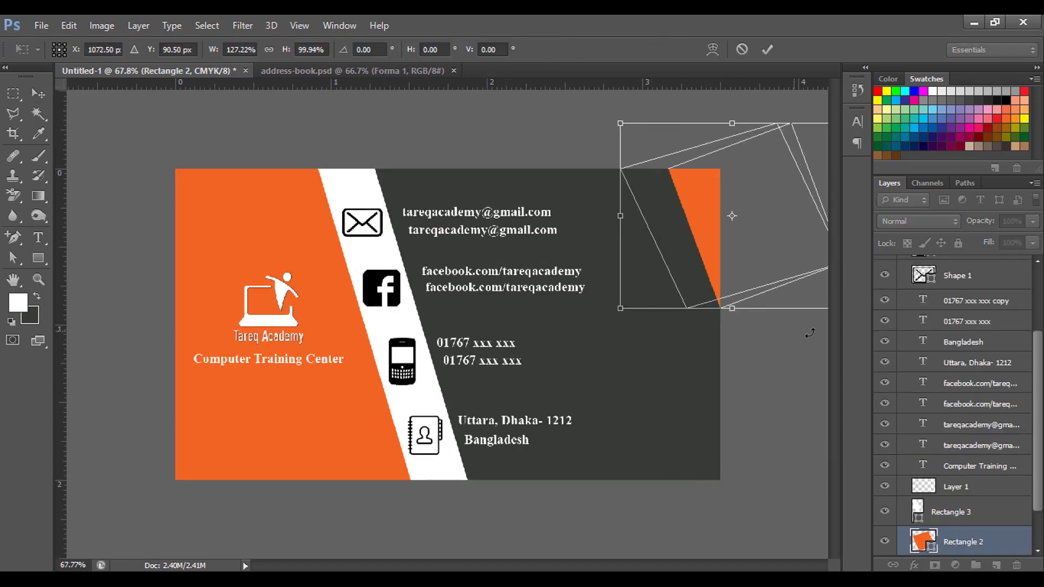
pyautogui.hotkey('ctrl', '-')
pyautogui.moveTo(766, 247); pyautogui.dragTo(772, 248)
pyautogui.press('Return')
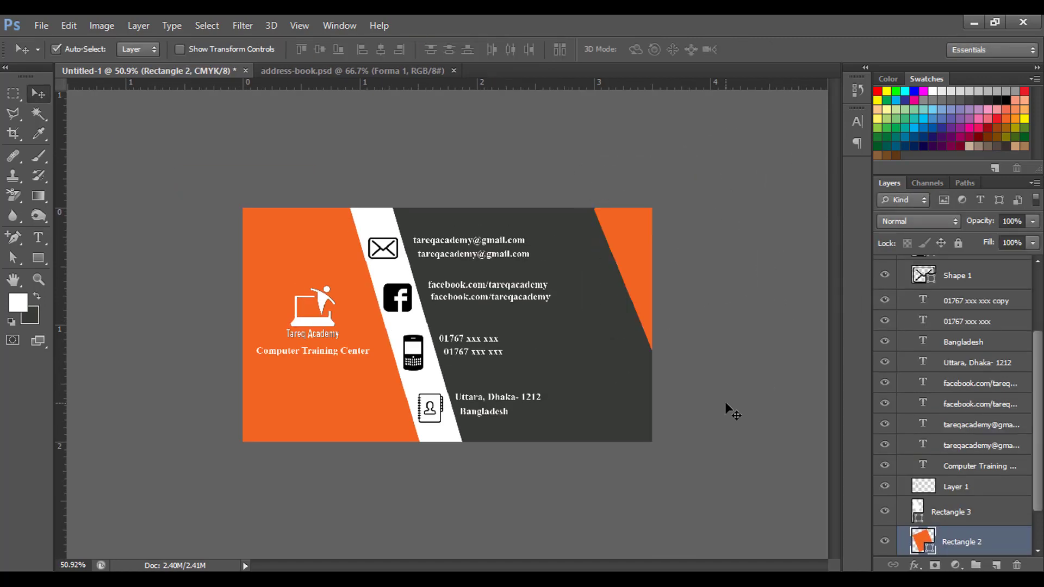
pyautogui.hotkey('ctrl', '+')
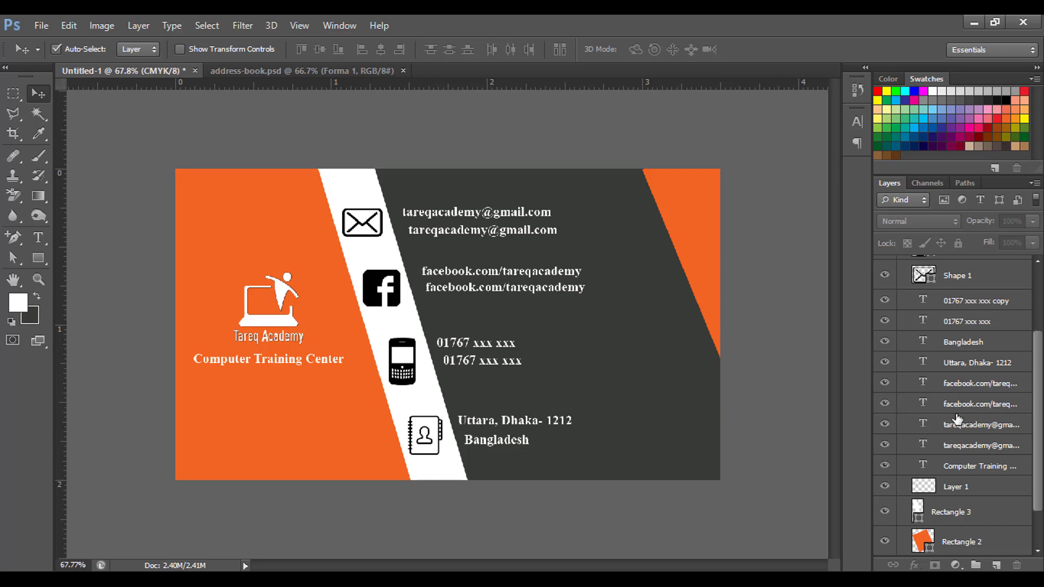
# - Group the phone, address, Facebook, email and Computer Training Center text layers into Group 2
pyautogui.click(958, 305)
pyautogui.keyDown('shift'); pyautogui.click(960, 322); pyautogui.keyUp('shift')
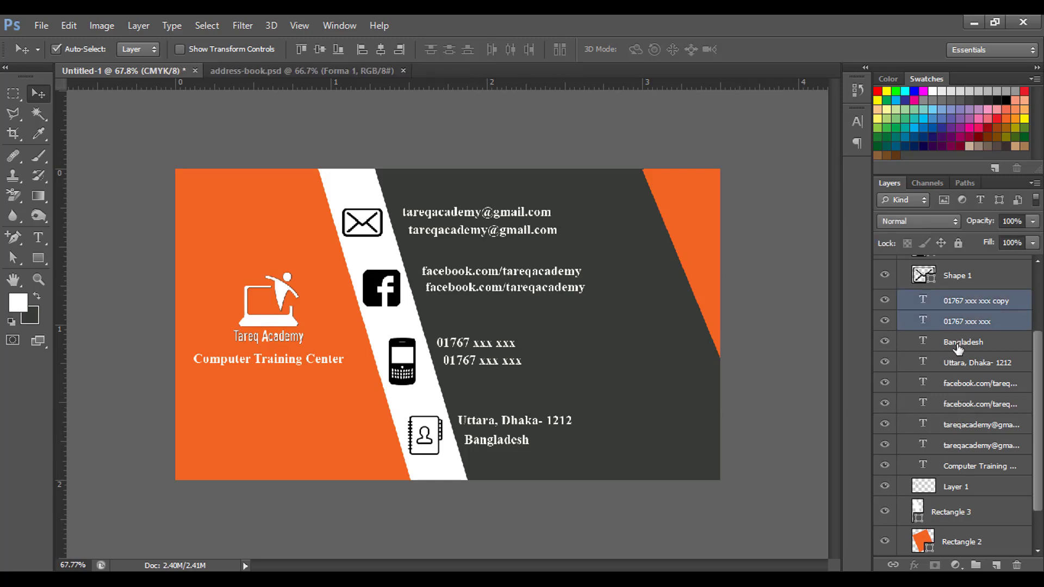
pyautogui.keyDown('shift'); pyautogui.click(961, 343); pyautogui.keyUp('shift')
pyautogui.keyDown('shift'); pyautogui.click(959, 363); pyautogui.keyUp('shift')
pyautogui.keyDown('shift'); pyautogui.click(957, 384); pyautogui.keyUp('shift')
pyautogui.keyDown('shift'); pyautogui.click(956, 405); pyautogui.keyUp('shift')
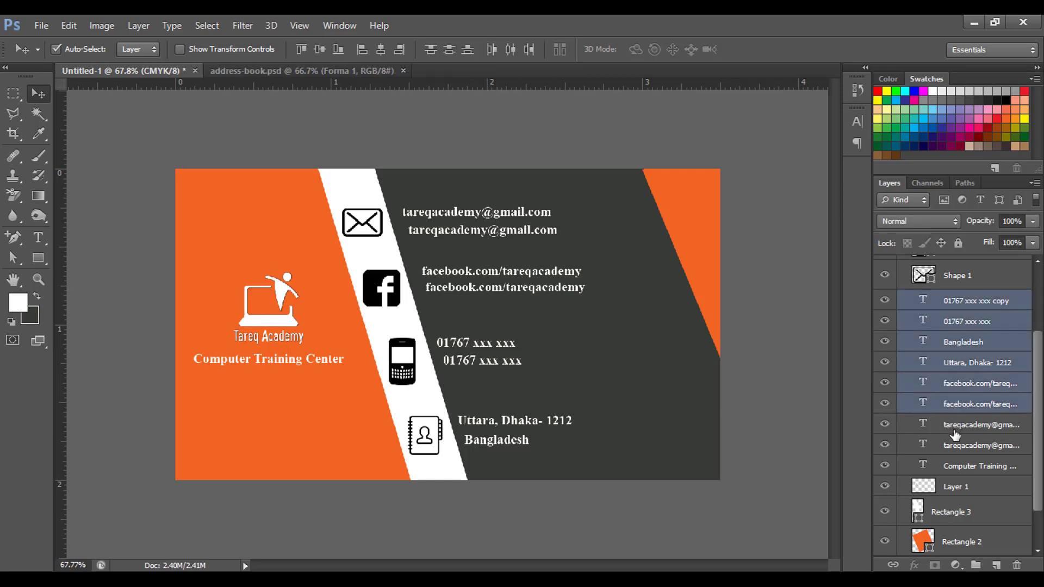
pyautogui.keyDown('shift'); pyautogui.click(955, 426); pyautogui.keyUp('shift')
pyautogui.keyDown('shift'); pyautogui.click(956, 445); pyautogui.keyUp('shift')
pyautogui.keyDown('shift'); pyautogui.click(956, 469); pyautogui.keyUp('shift')
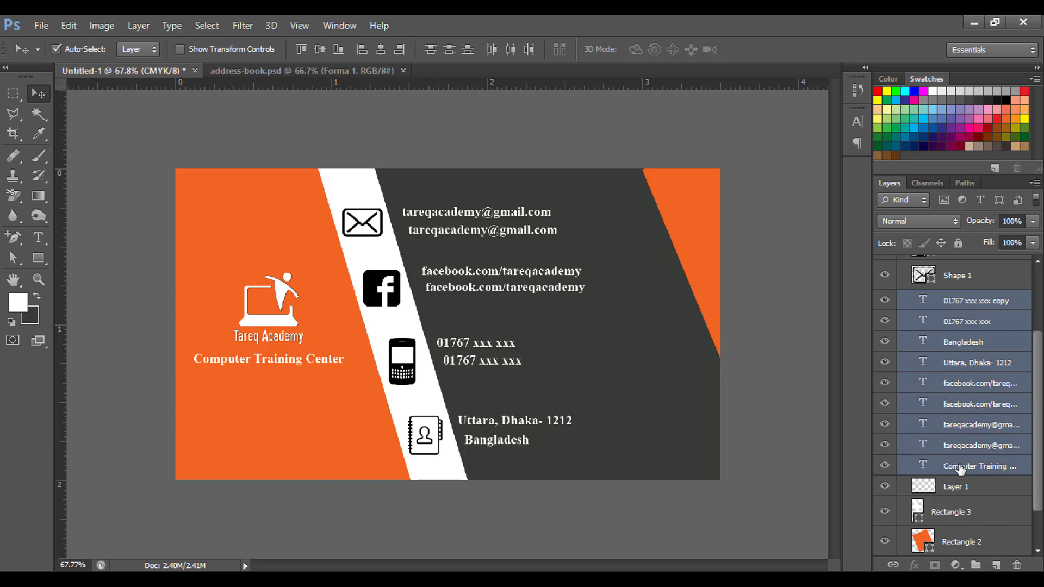
pyautogui.hotkey('ctrl', 'g')
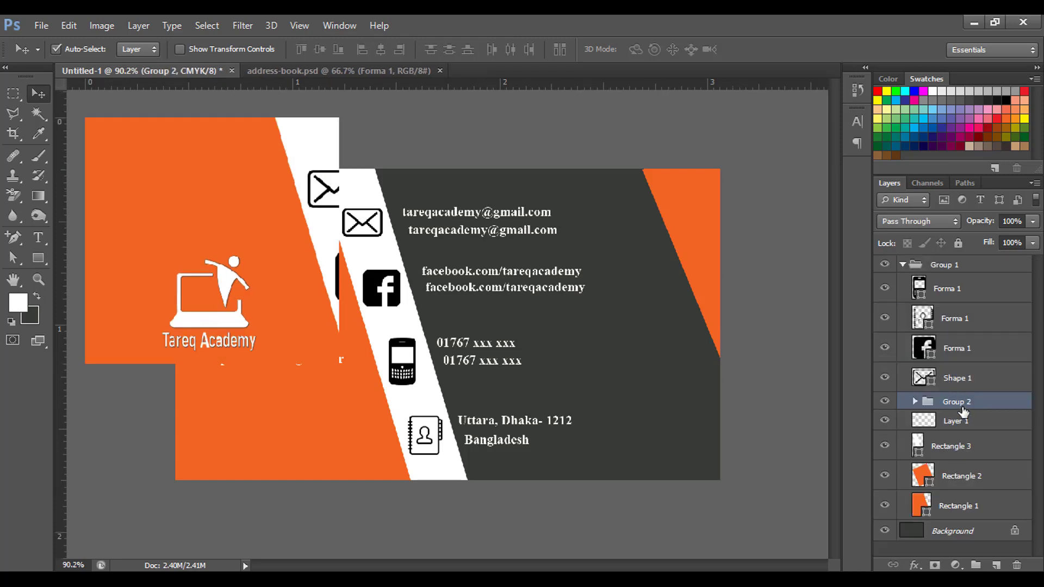
pyautogui.hotkey('ctrl', '+')
# - Drag Group 2 out of Group 1 to the top of the Layers panel and collapse Group 1
pyautogui.click(902, 265)
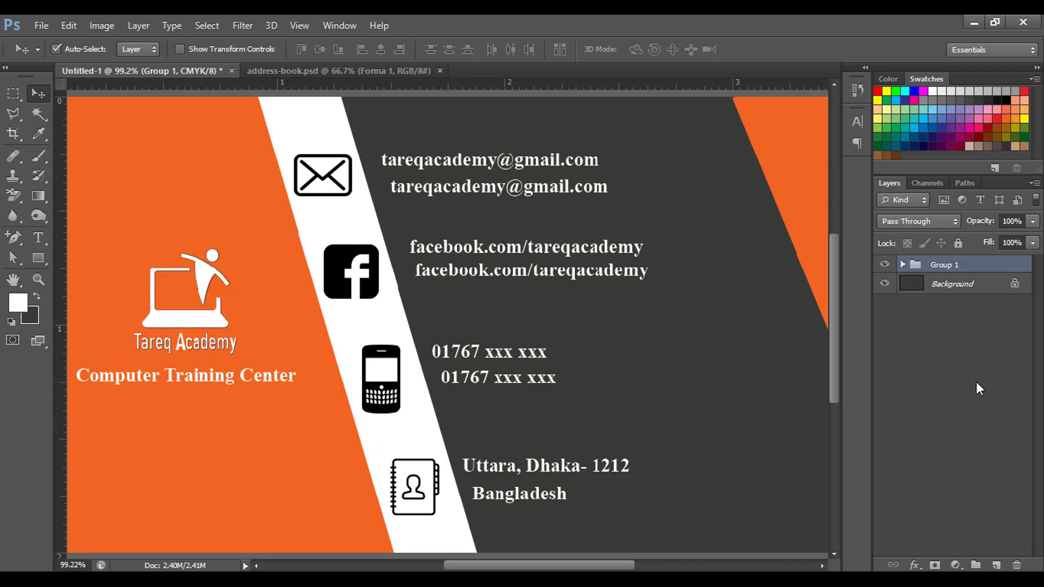
pyautogui.click(902, 265)
pyautogui.moveTo(943, 405); pyautogui.dragTo(967, 275)
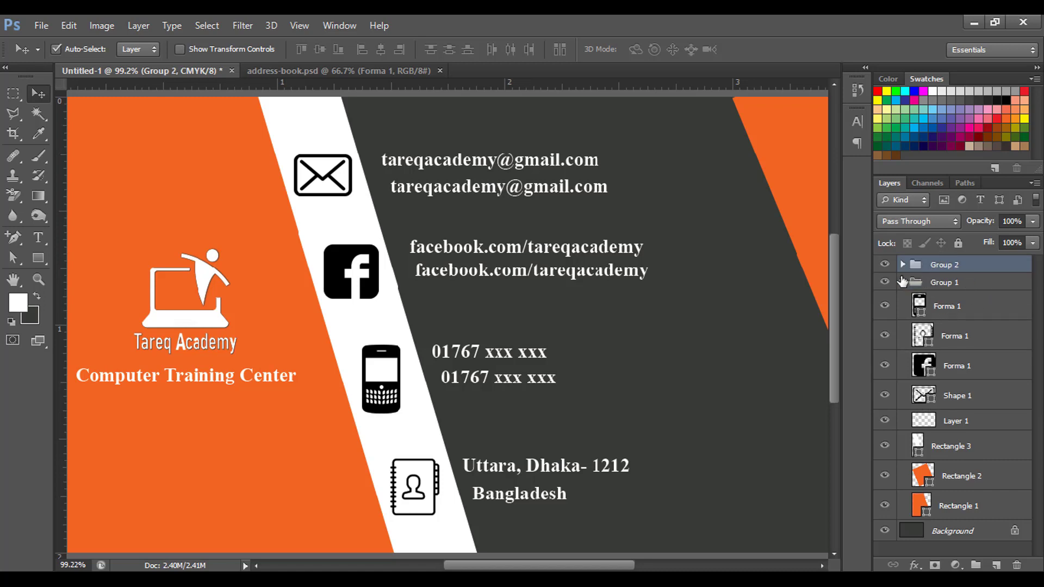
pyautogui.click(902, 282)
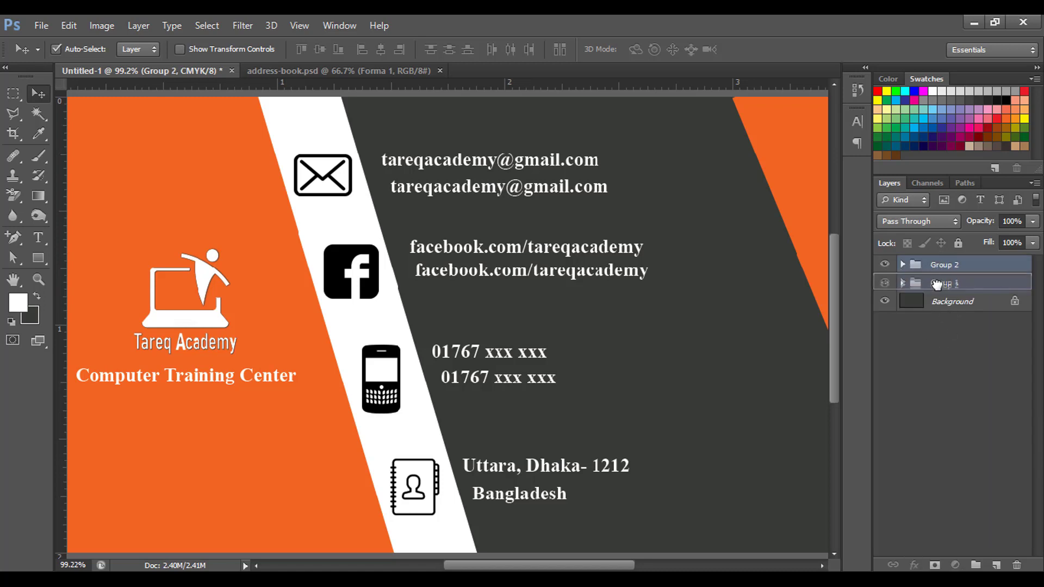
pyautogui.moveTo(943, 265); pyautogui.dragTo(940, 282)
pyautogui.hotkey('ctrl', '0')
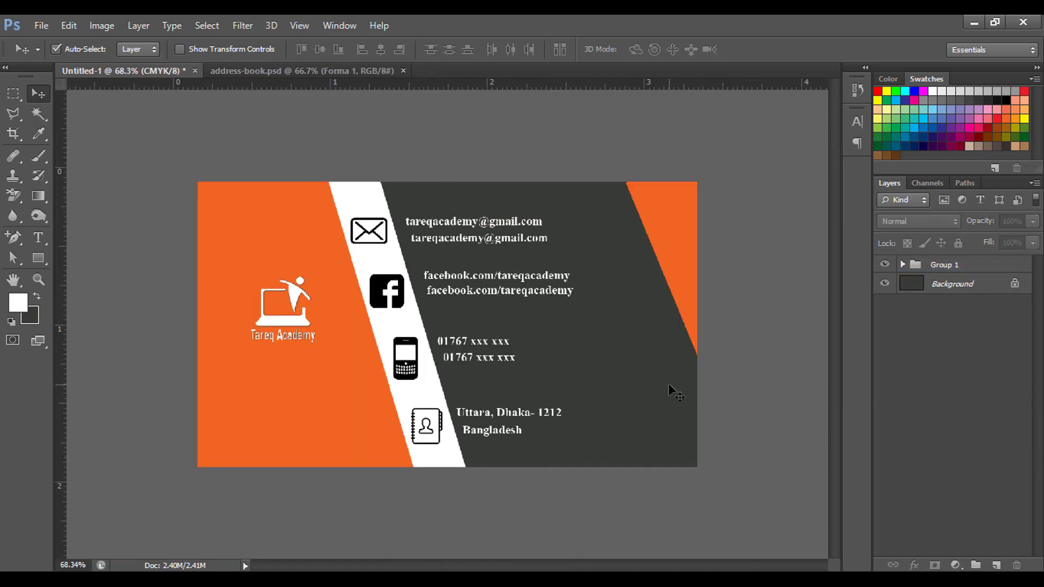